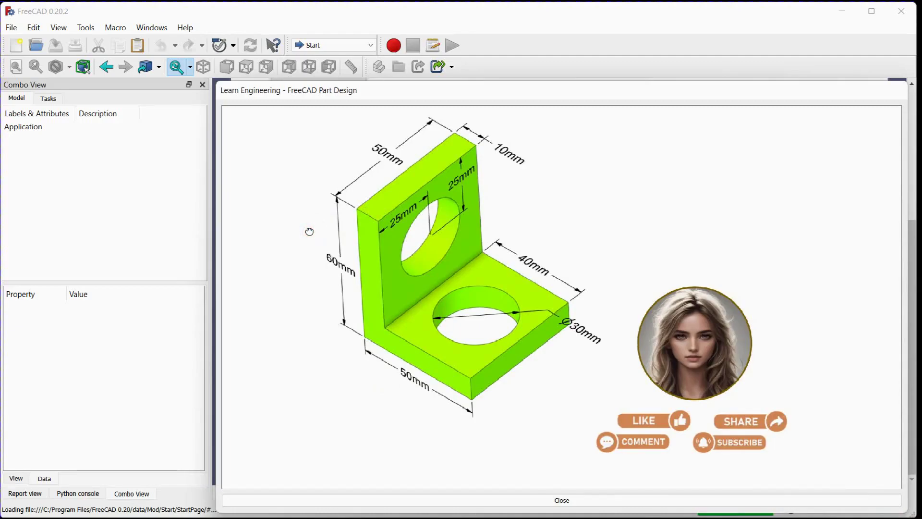
# - Enlarge the L-bracket reference drawing, then shrink it into the lower right of the Start page
pyautogui.click(298, 226)
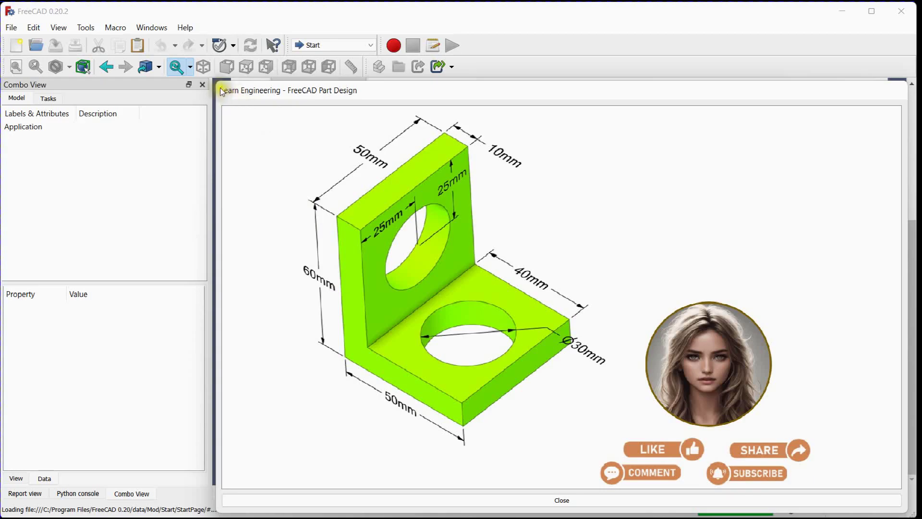
pyautogui.moveTo(217, 79); pyautogui.dragTo(618, 203)
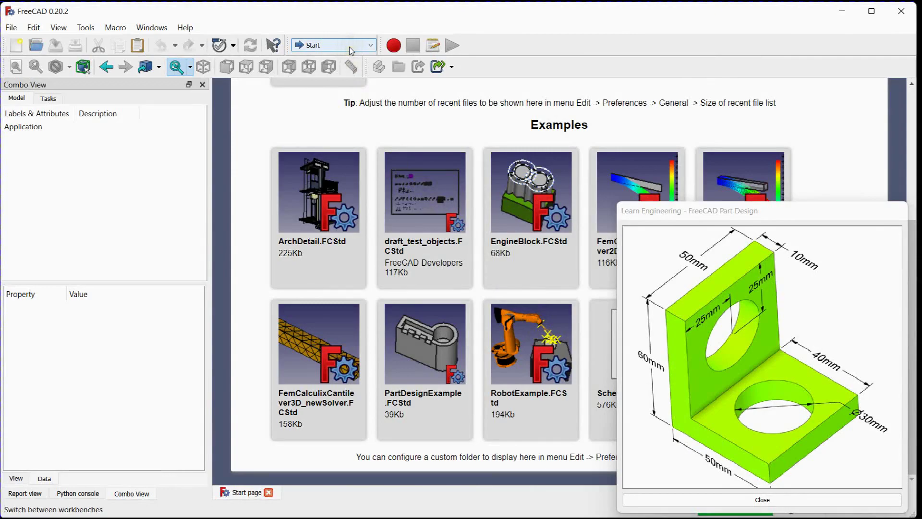
# - Switch to the Part Design workbench and create a new Unnamed document holding an empty Body
pyautogui.click(350, 47)
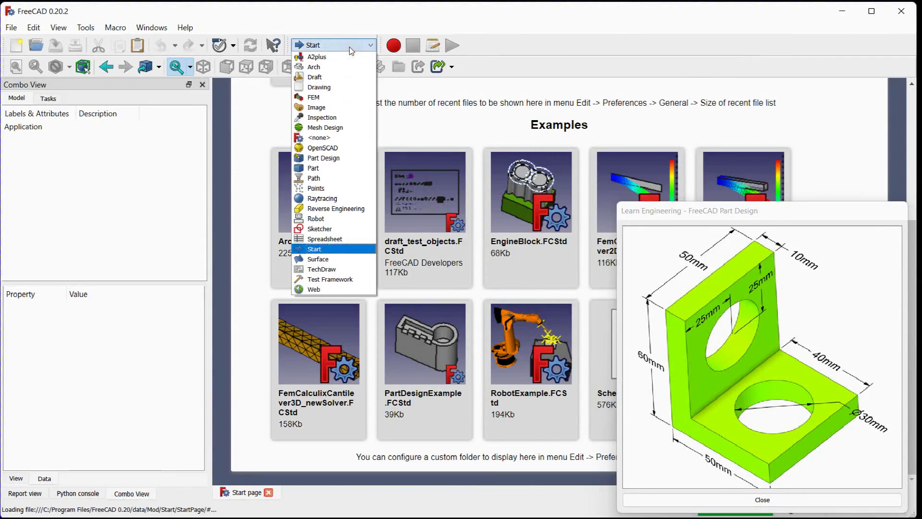
pyautogui.click(355, 158)
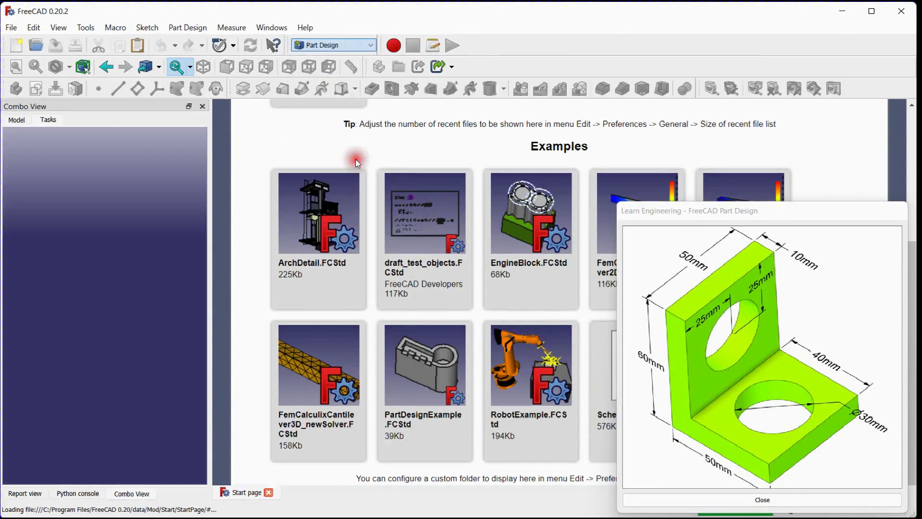
pyautogui.click(17, 121)
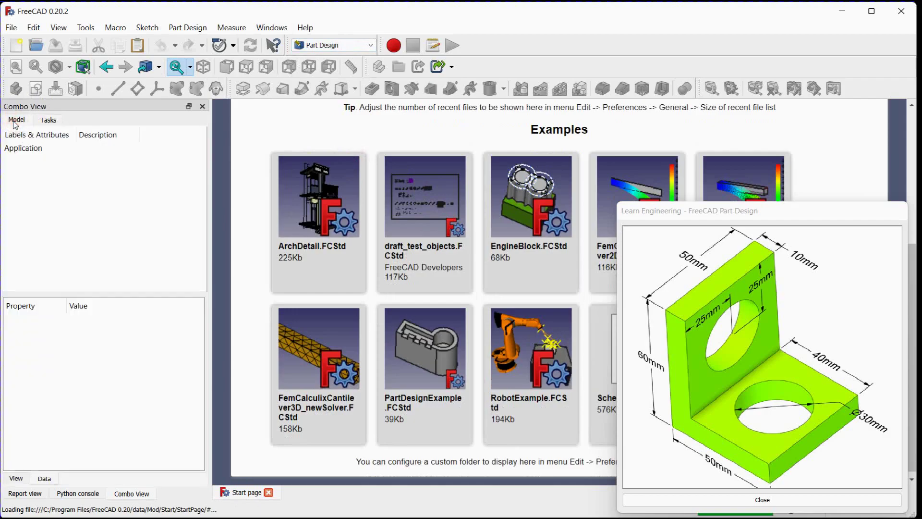
pyautogui.click(16, 47)
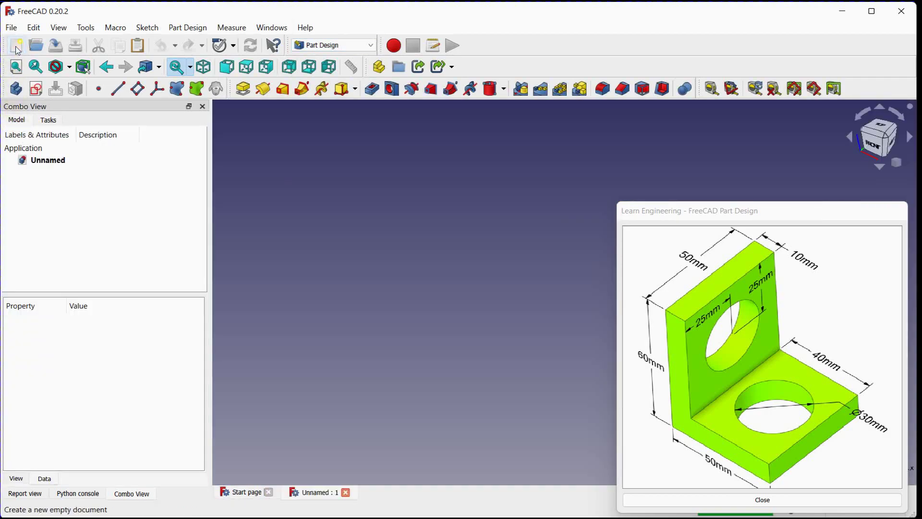
pyautogui.click(16, 89)
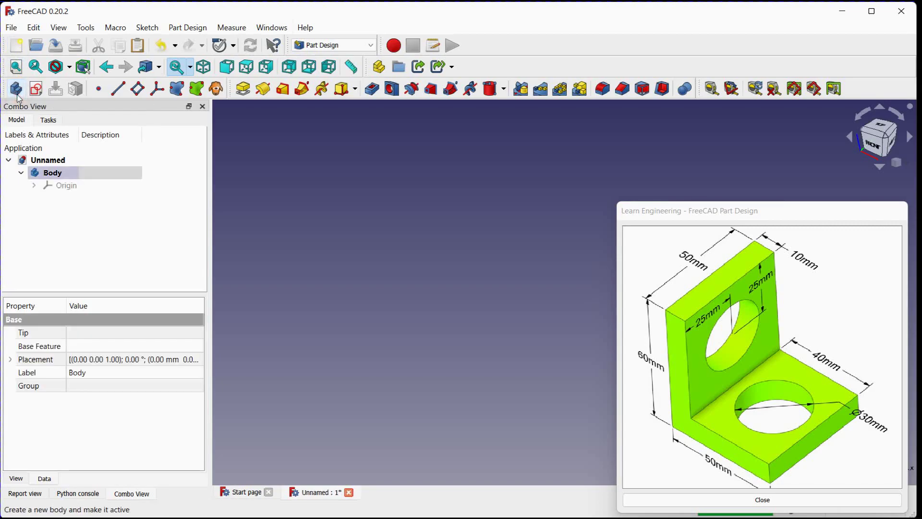
# - With the Body selected, start an Additive Box primitive, previewing a 10 mm cube
pyautogui.click(48, 174)
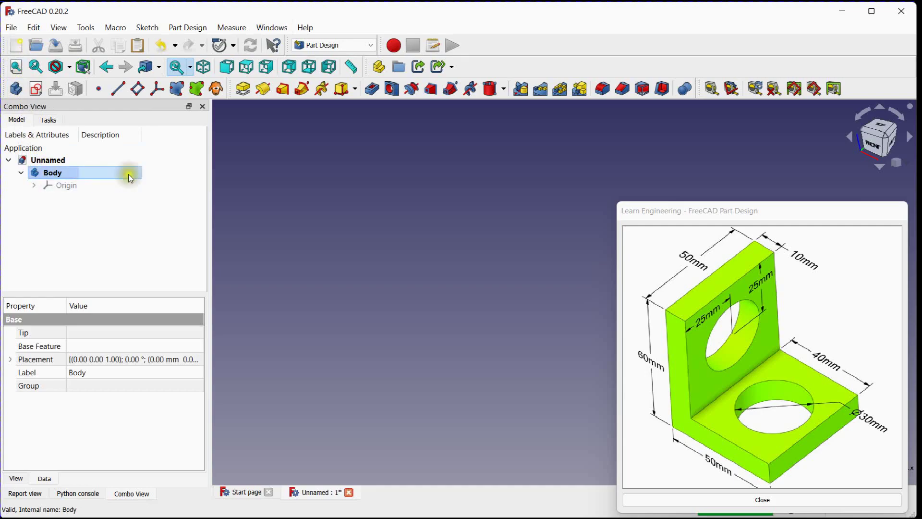
pyautogui.click(349, 89)
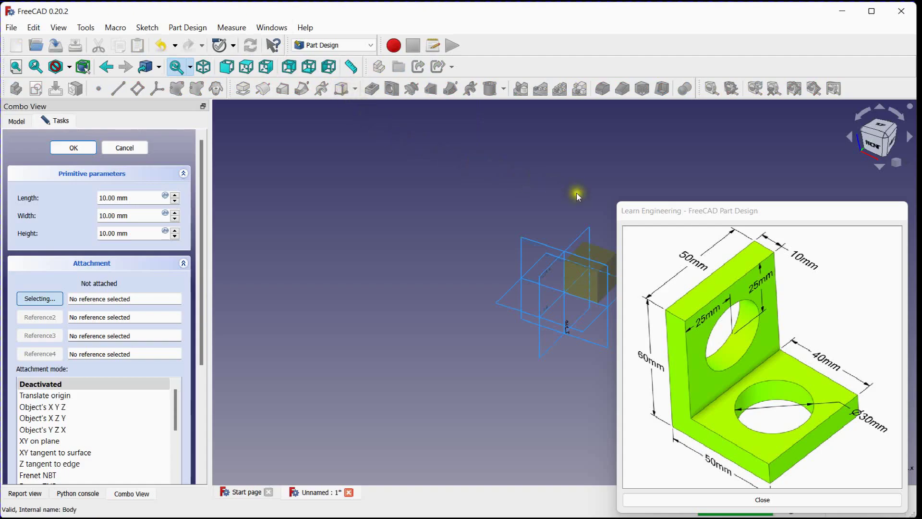
pyautogui.scroll(5, 577, 192)
pyautogui.moveTo(358, 241); pyautogui.dragTo(386, 165, button='middle')
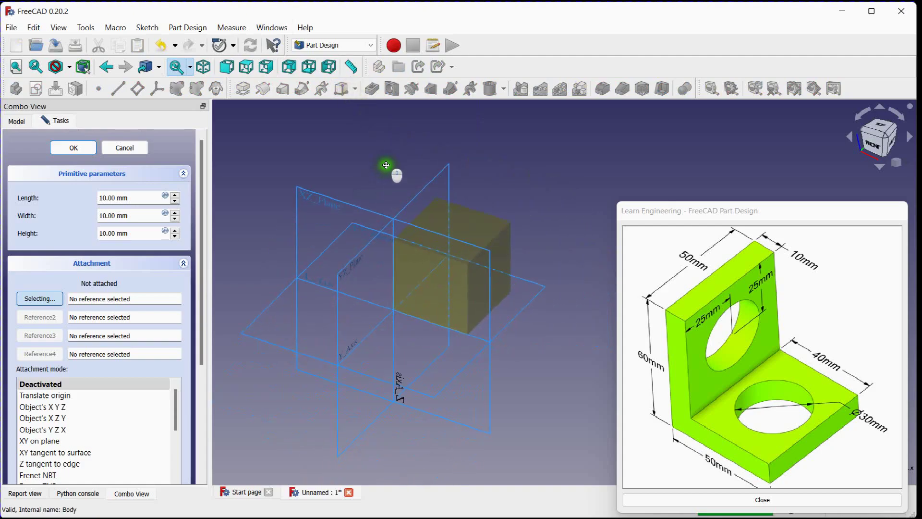
# - Attach the box to the XY plane and set its length to 40 mm
pyautogui.click(344, 232)
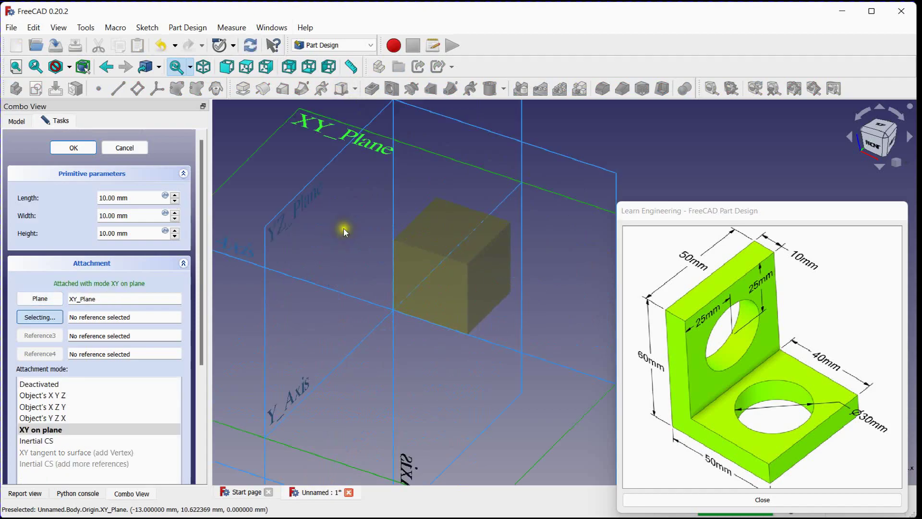
pyautogui.scroll(-4, 344, 230)
pyautogui.moveTo(342, 229); pyautogui.dragTo(352, 243, button='middle')
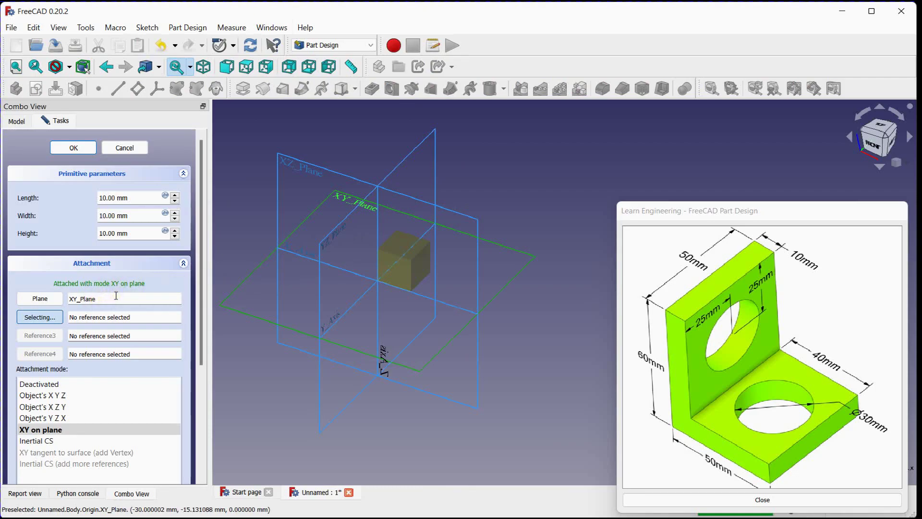
pyautogui.scroll(4, 127, 198)
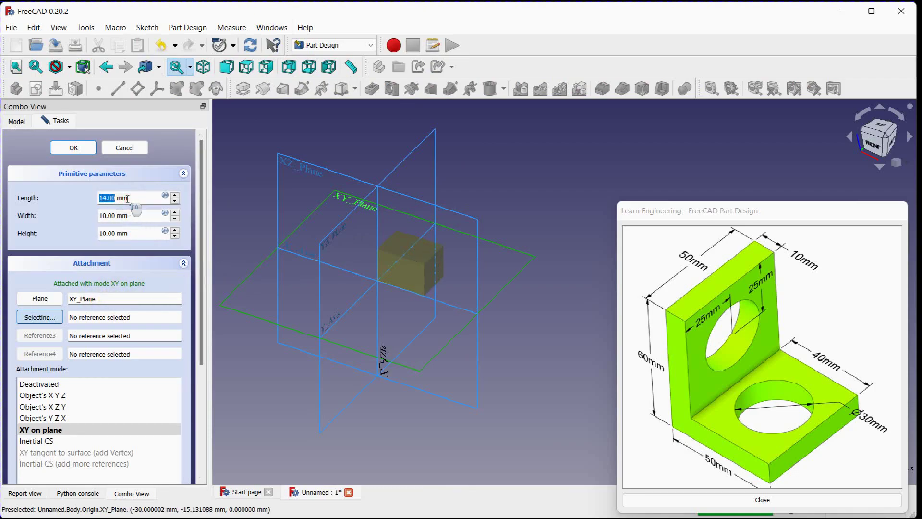
pyautogui.scroll(8, 127, 199)
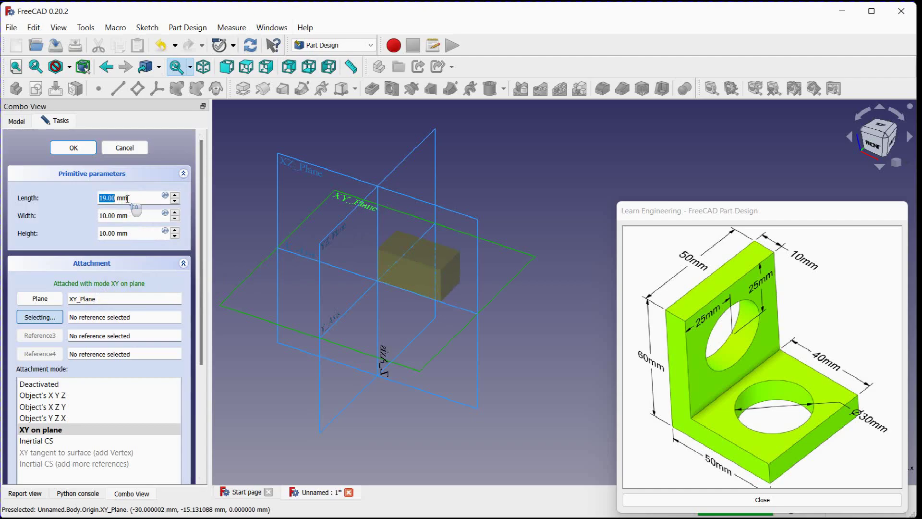
pyautogui.scroll(17, 128, 198)
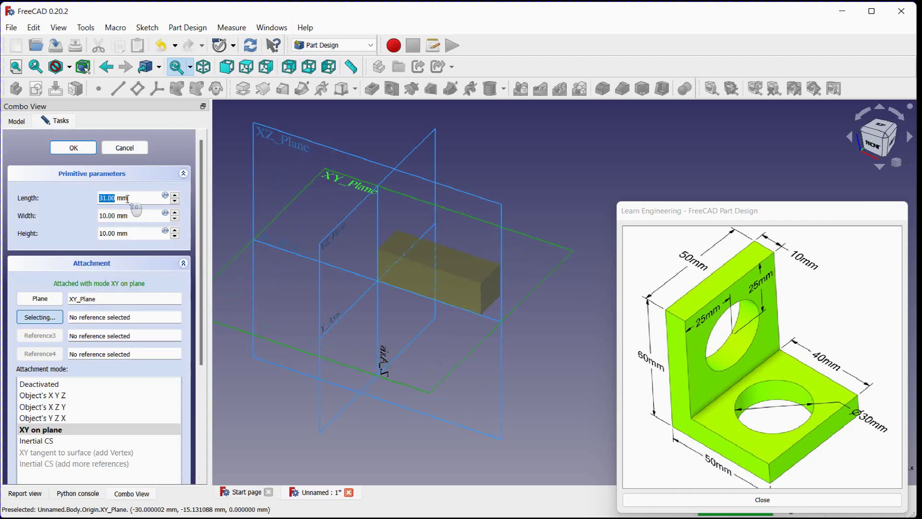
pyautogui.scroll(1, 127, 198)
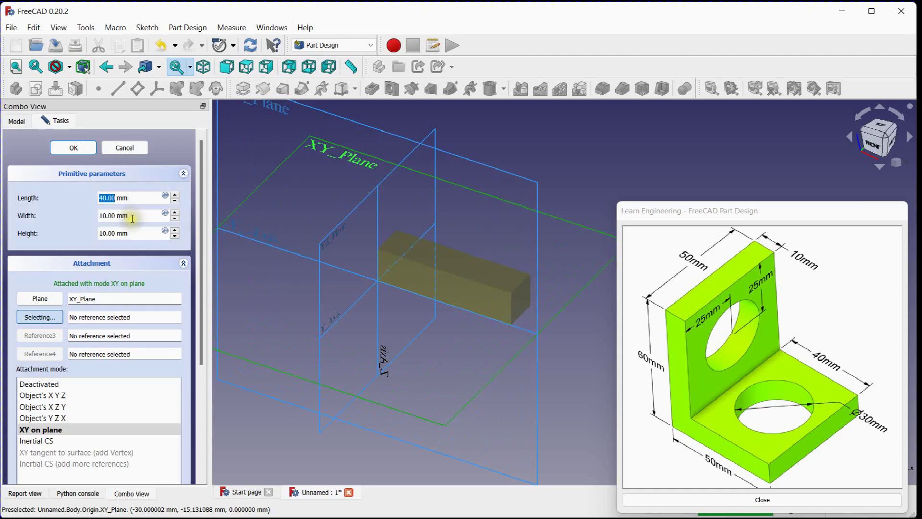
# - Set the box width to 50 mm, keeping the height at 10 mm
pyautogui.click(132, 217)
pyautogui.moveTo(438, 243); pyautogui.dragTo(377, 269, button='middle')
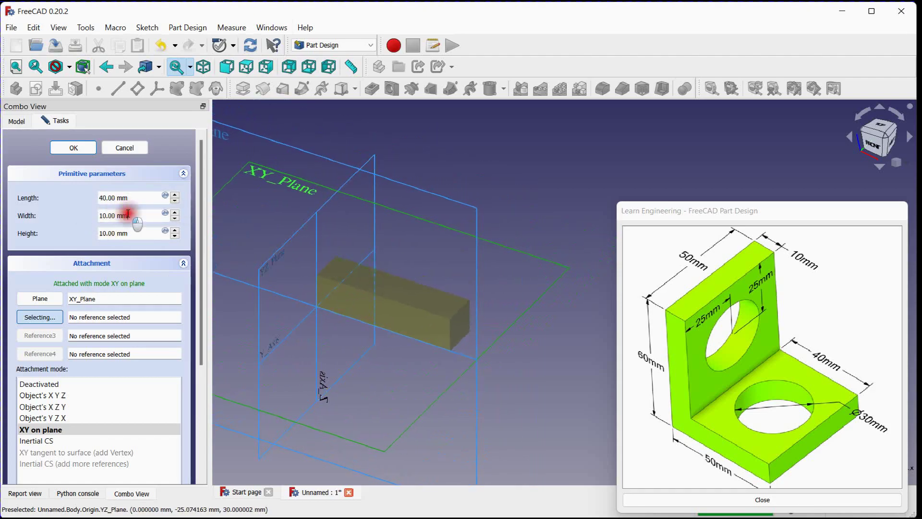
pyautogui.scroll(9, 128, 214)
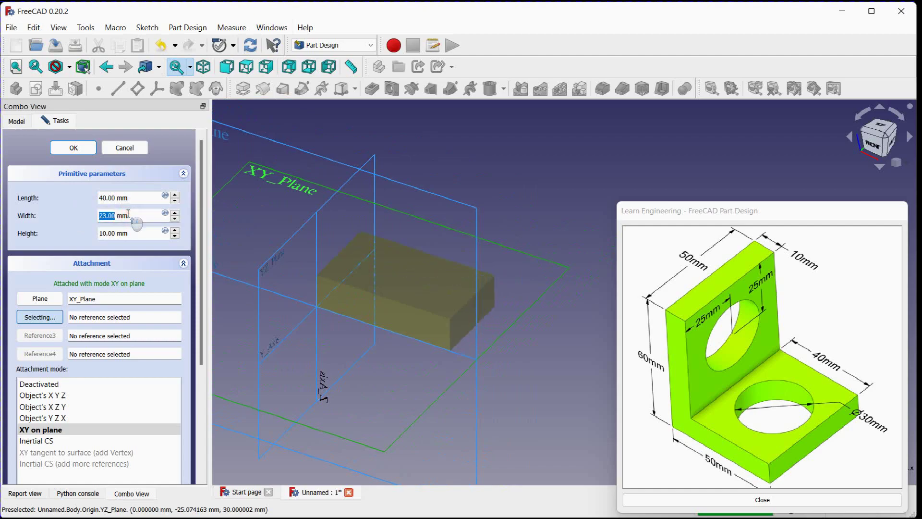
pyautogui.scroll(20, 128, 214)
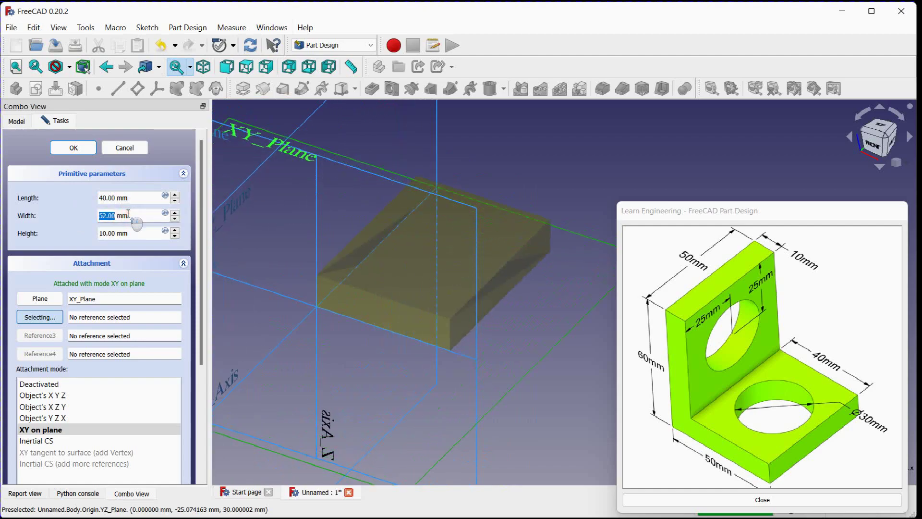
pyautogui.scroll(-2, 129, 213)
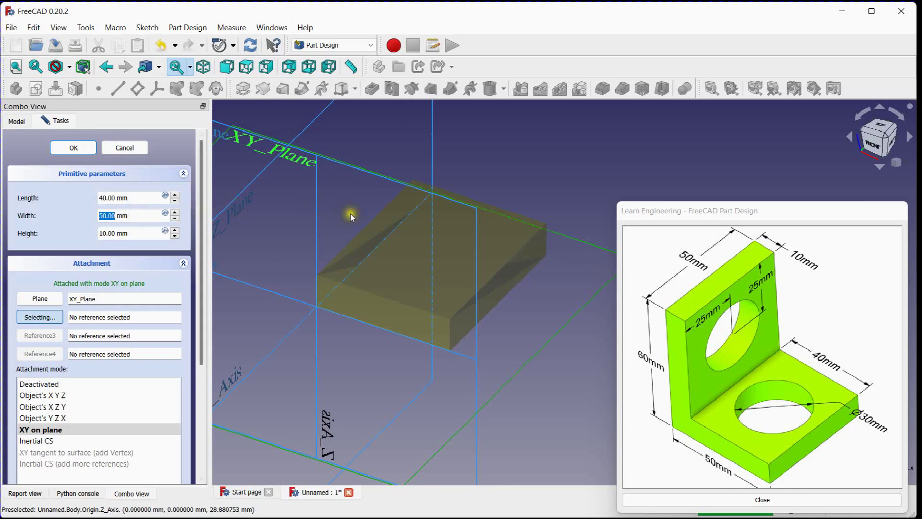
pyautogui.moveTo(354, 212); pyautogui.dragTo(356, 257, button='middle')
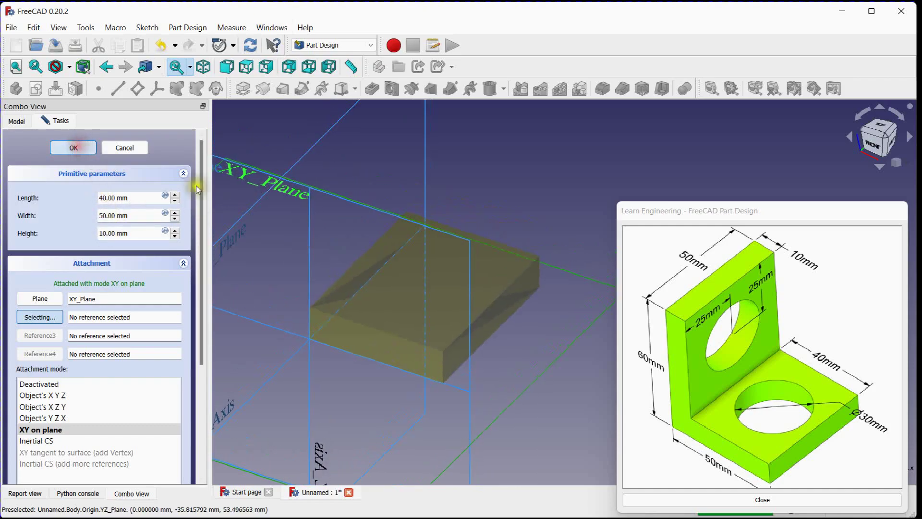
# - Confirm the 40 × 50 × 10 mm box as the Box feature under the Body
pyautogui.click(74, 147)
pyautogui.moveTo(375, 208); pyautogui.dragTo(346, 218, button='middle')
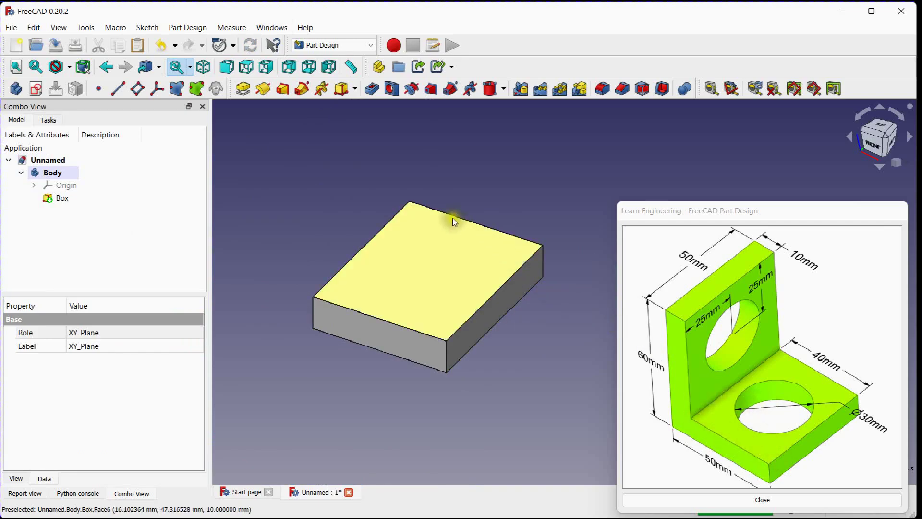
# - Start a Subtractive Cylinder and set its radius to 15 mm
pyautogui.click(503, 90)
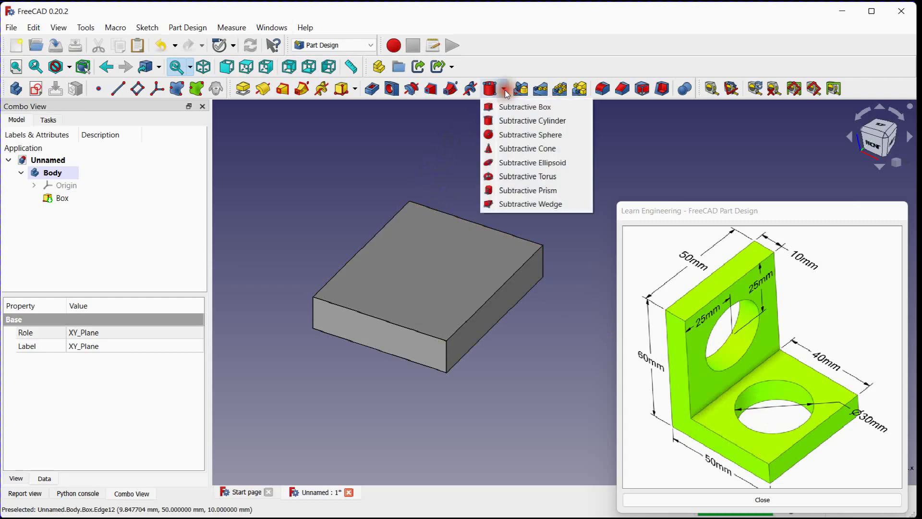
pyautogui.click(508, 121)
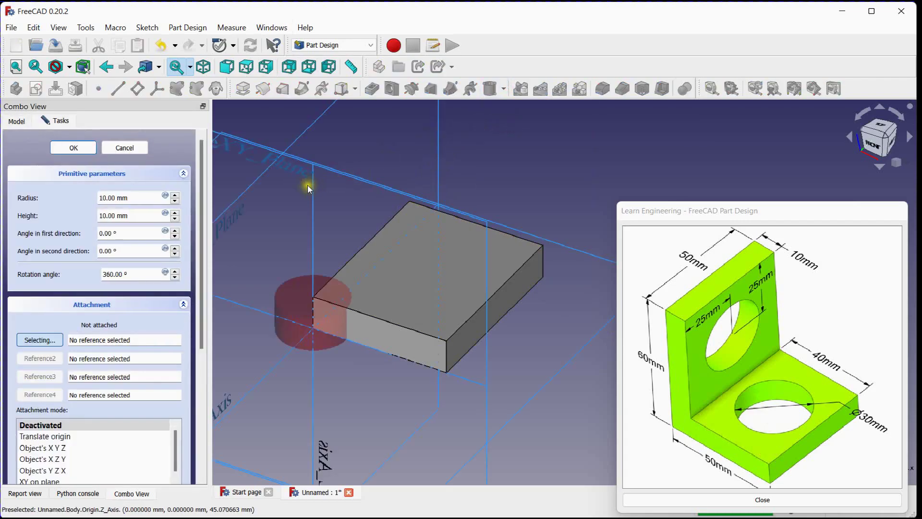
pyautogui.moveTo(307, 187); pyautogui.dragTo(401, 172, button='middle')
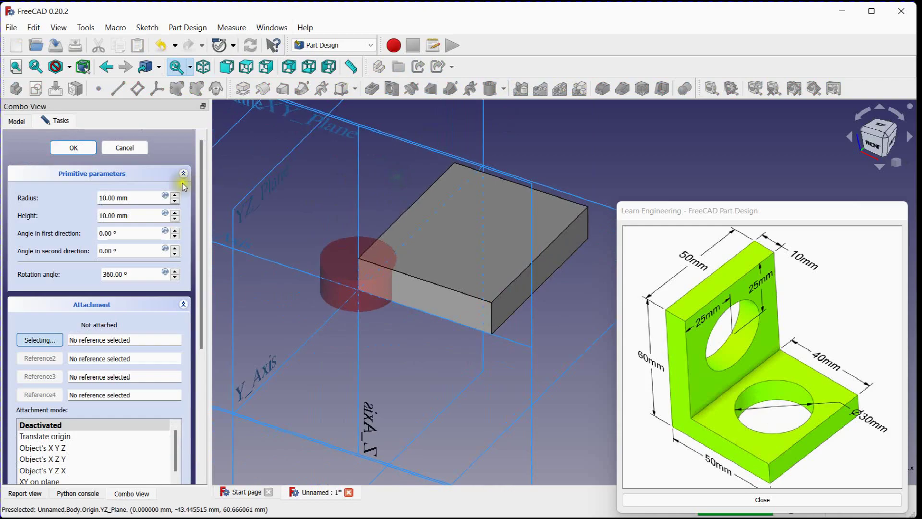
pyautogui.scroll(4, 109, 196)
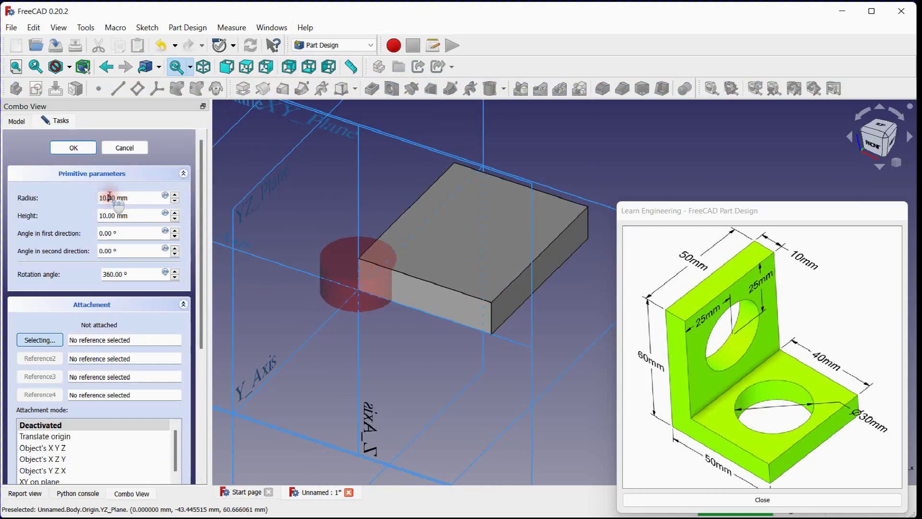
pyautogui.scroll(1, 109, 196)
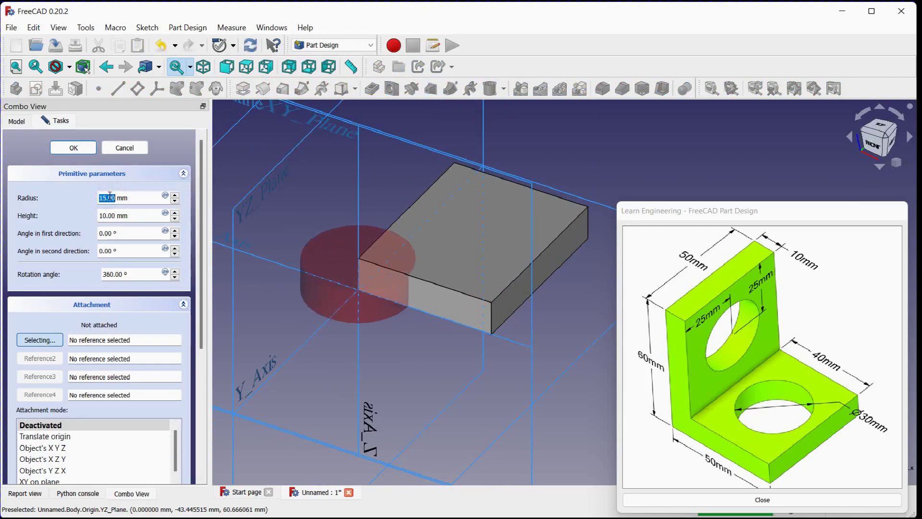
pyautogui.scroll(-5, 404, 319)
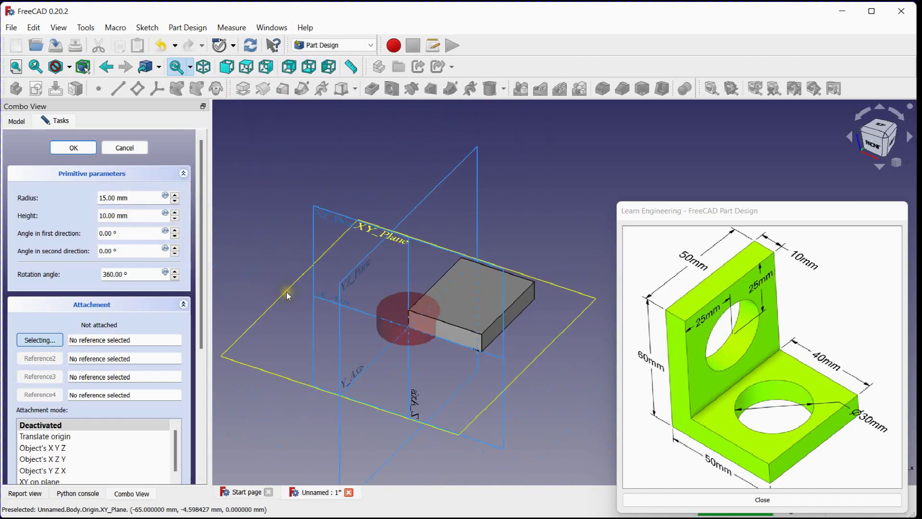
# - Attach the cylinder to the XY plane and offset it 20 mm in x
pyautogui.click(287, 295)
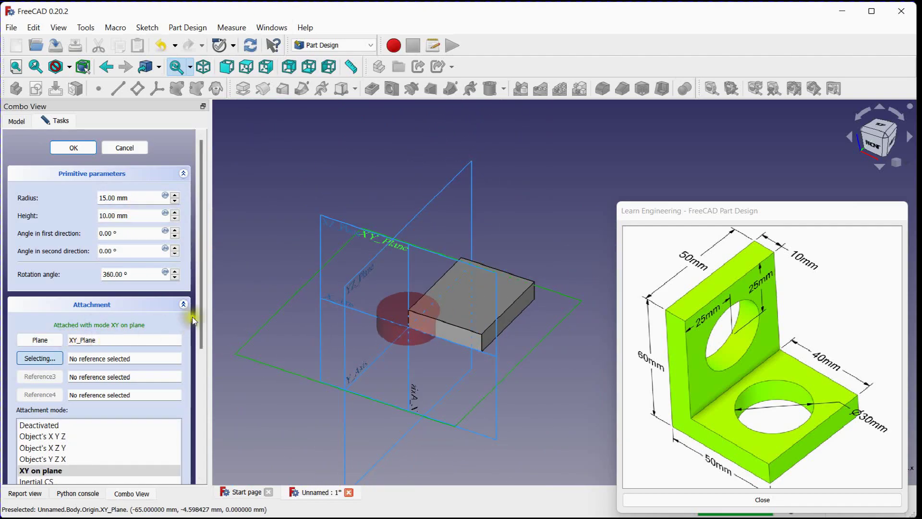
pyautogui.moveTo(200, 320); pyautogui.dragTo(200, 428)
pyautogui.scroll(2, 380, 294)
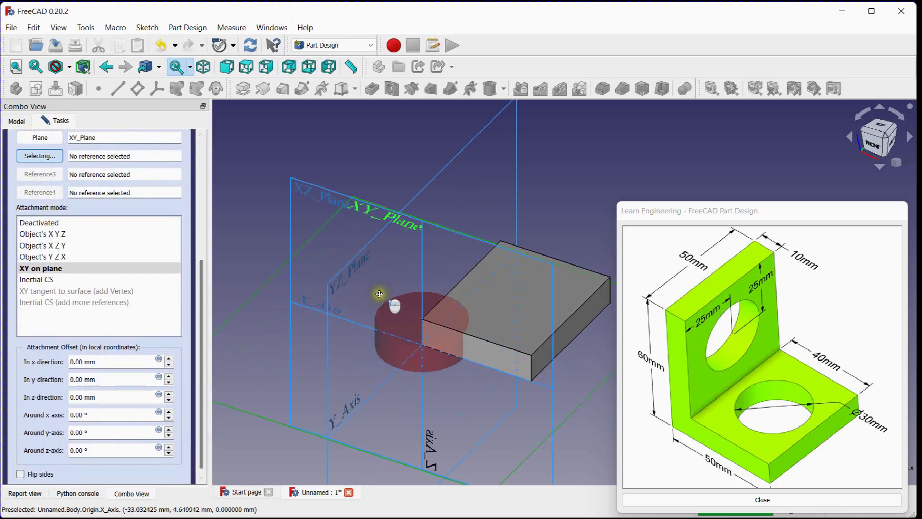
pyautogui.moveTo(380, 294); pyautogui.dragTo(303, 288, button='middle')
pyautogui.click(108, 361)
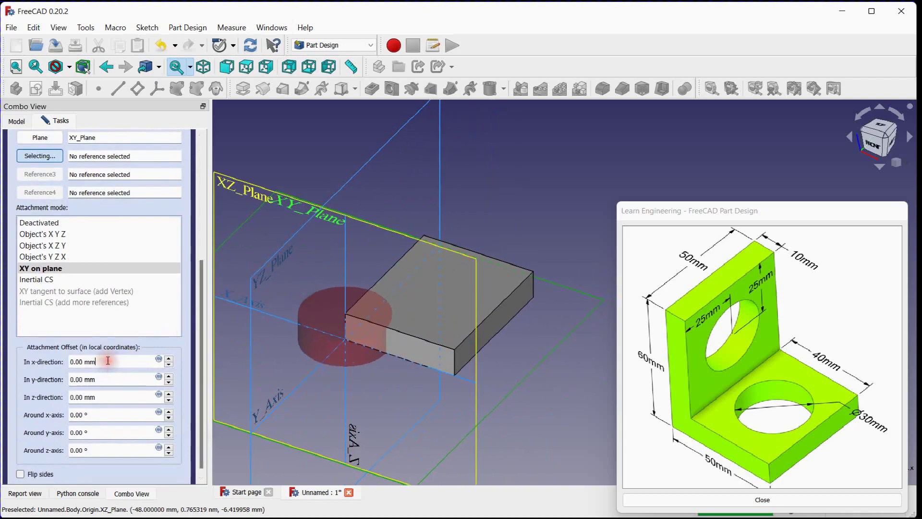
pyautogui.scroll(12, 108, 362)
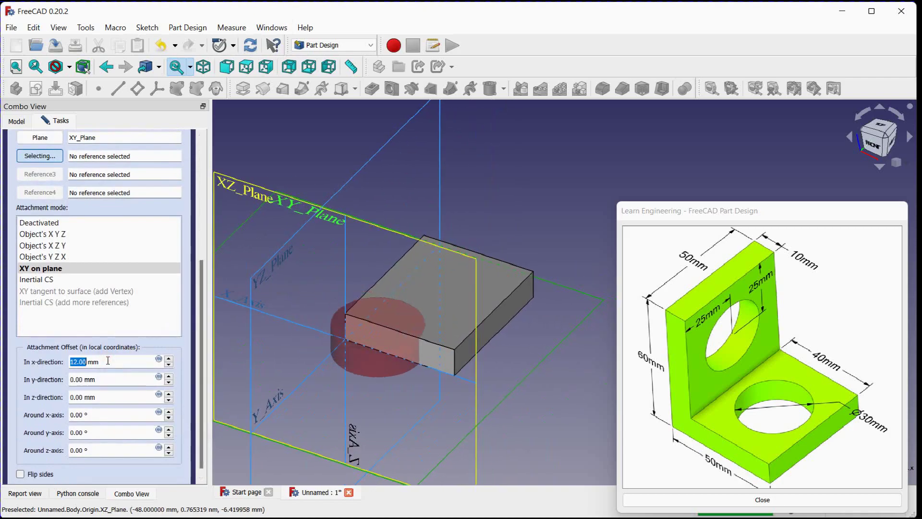
pyautogui.scroll(6, 108, 361)
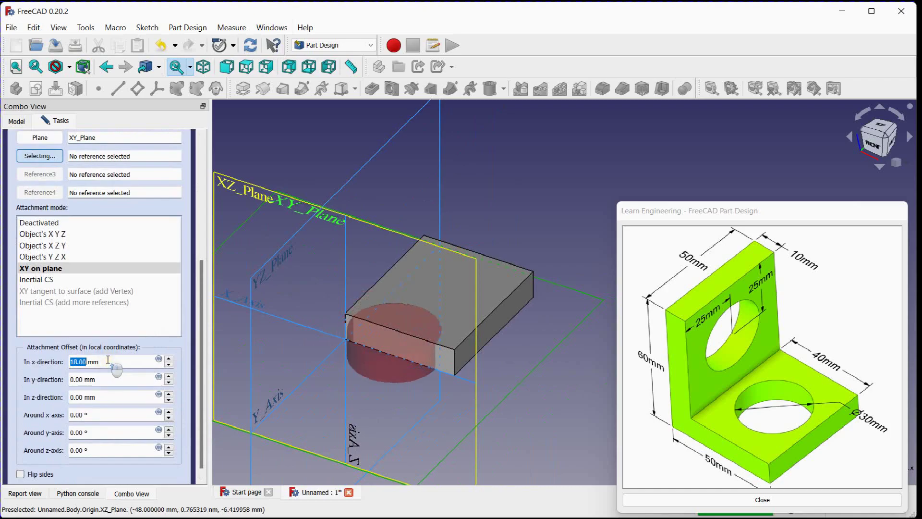
pyautogui.scroll(2, 108, 361)
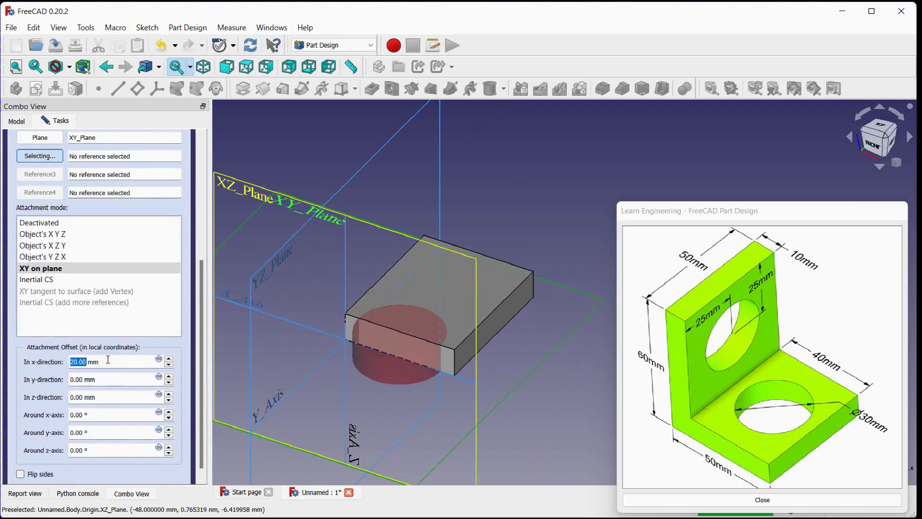
# - Offset the cylinder 25 mm in y and confirm it, cutting the 30 mm hole through the plate
pyautogui.moveTo(438, 379)
pyautogui.mouseDown(button='middle')
pyautogui.moveTo(434, 420)
pyautogui.moveTo(444, 414)
pyautogui.moveTo(406, 406)
pyautogui.moveTo(394, 414)
pyautogui.mouseUp(button='middle')
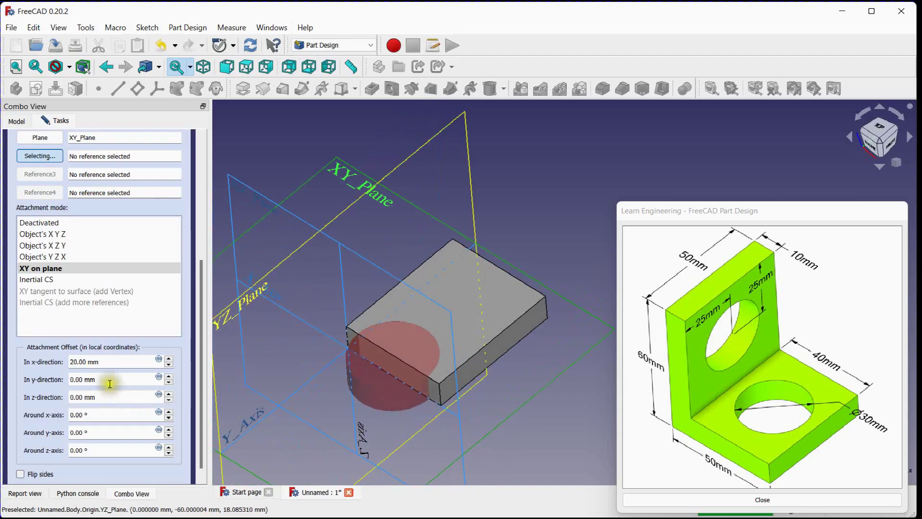
pyautogui.scroll(20, 109, 379)
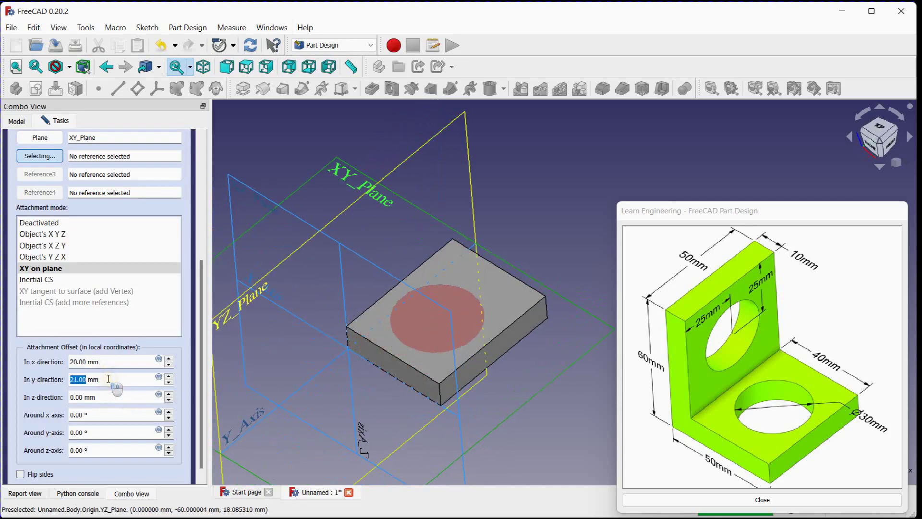
pyautogui.scroll(4, 109, 379)
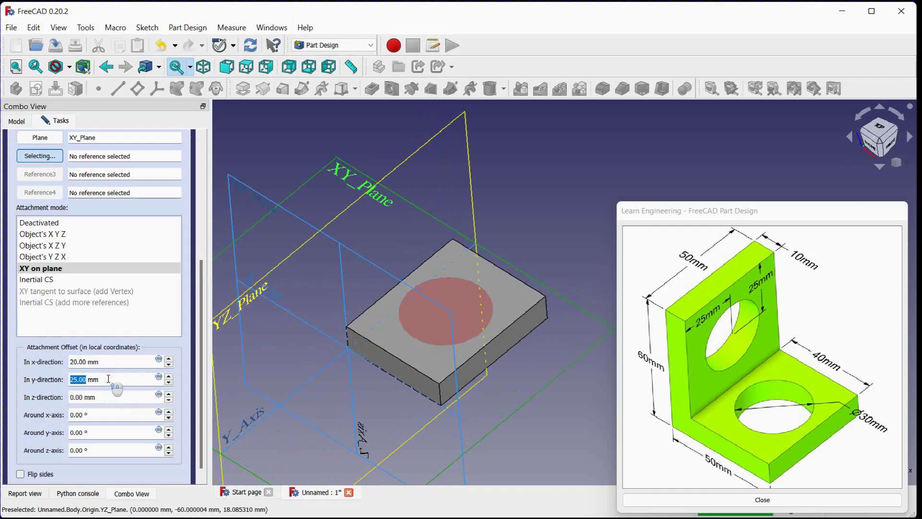
pyautogui.moveTo(370, 281)
pyautogui.mouseDown(button='middle')
pyautogui.moveTo(394, 286)
pyautogui.moveTo(377, 289)
pyautogui.moveTo(383, 295)
pyautogui.mouseUp(button='middle')
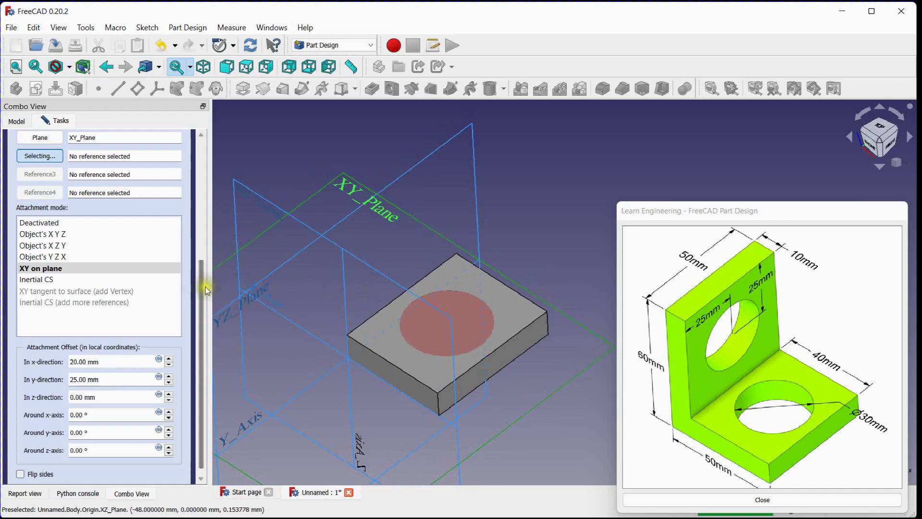
pyautogui.moveTo(202, 285); pyautogui.dragTo(201, 149)
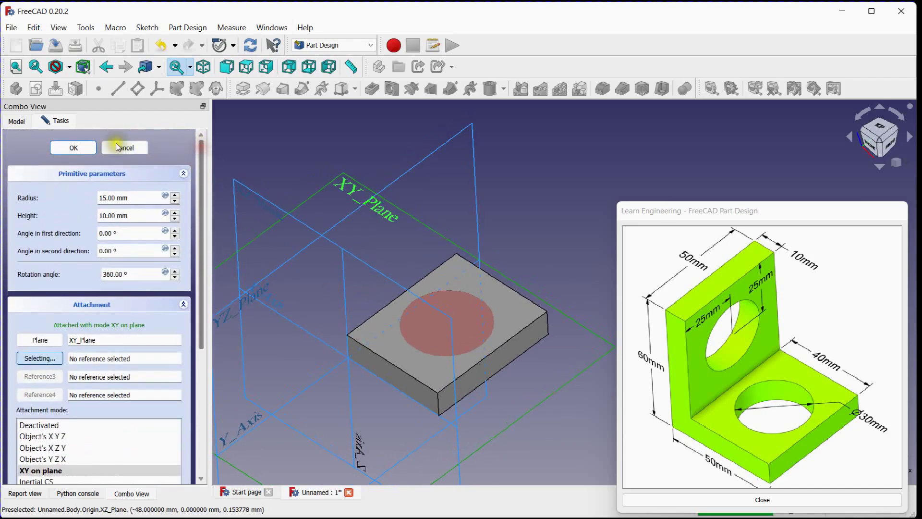
pyautogui.click(73, 148)
pyautogui.moveTo(312, 242); pyautogui.dragTo(310, 230, button='middle')
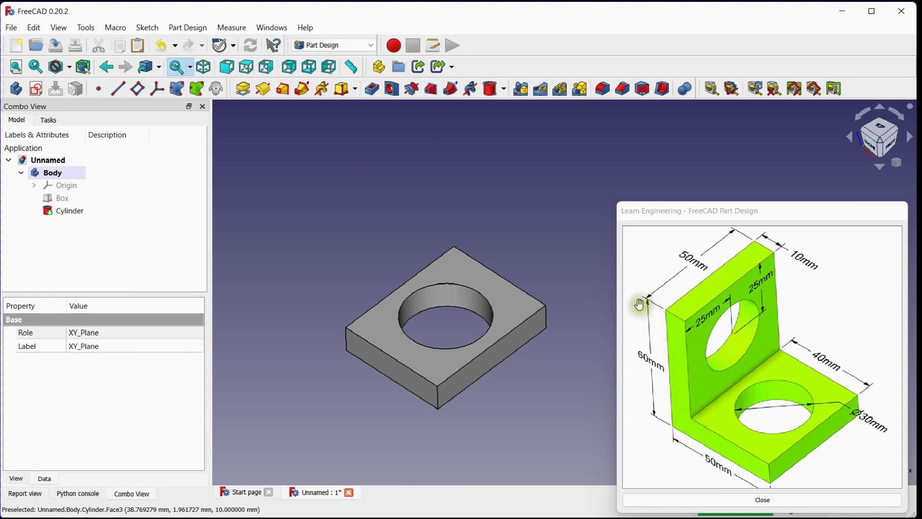
# - Start a second Additive Box on the XY plane and set its length to 10 mm
pyautogui.click(342, 90)
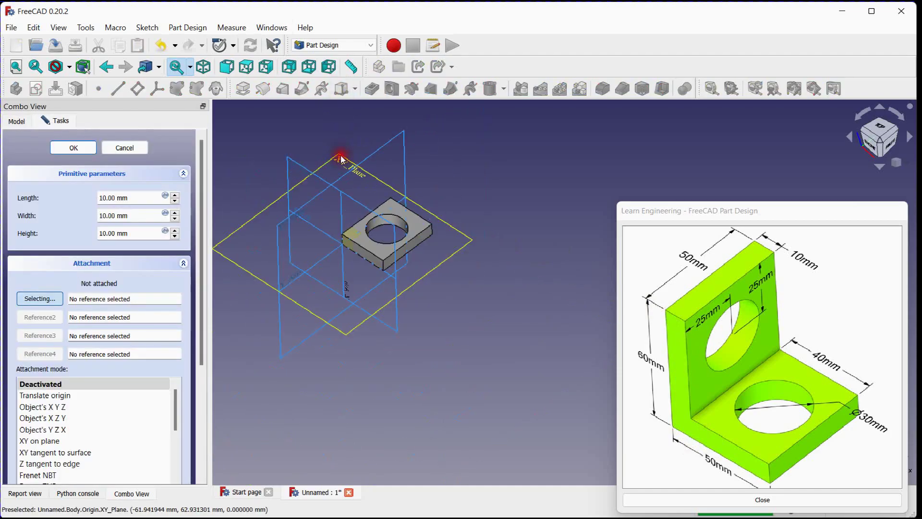
pyautogui.click(341, 159)
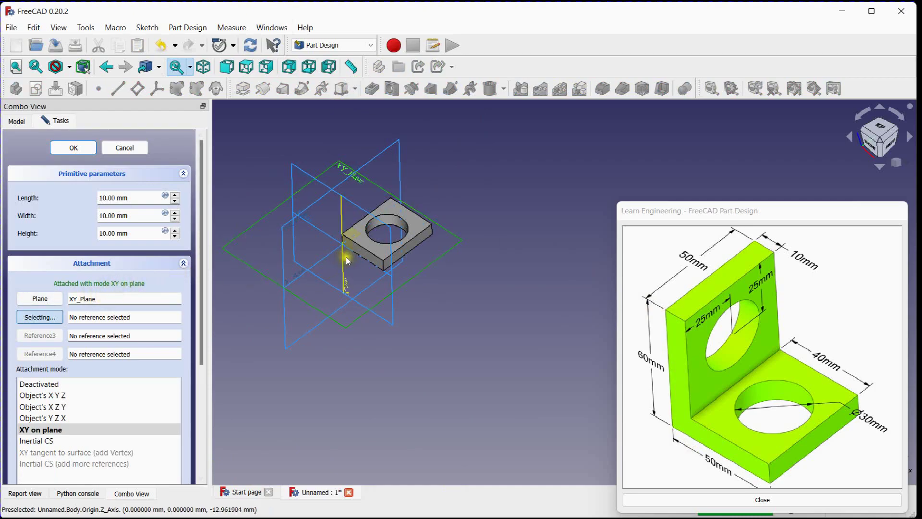
pyautogui.moveTo(348, 261); pyautogui.dragTo(408, 292, button='middle')
pyautogui.click(128, 199)
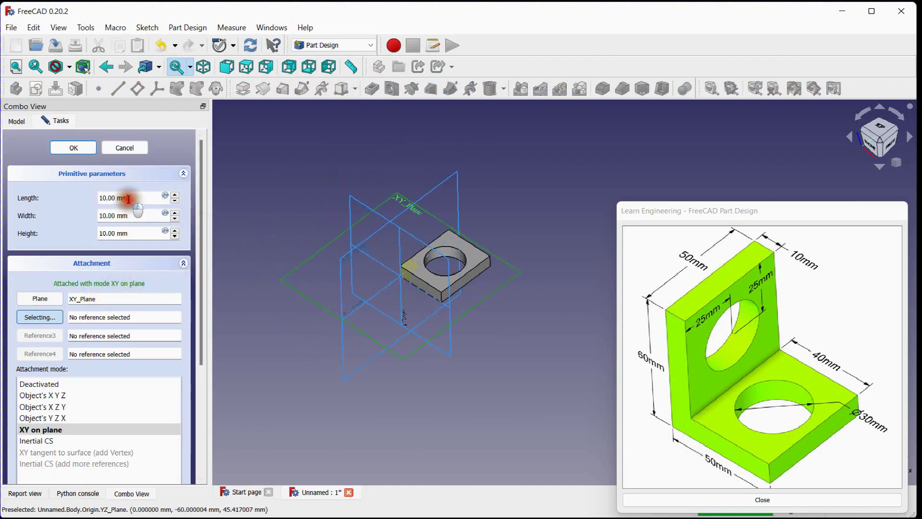
pyautogui.scroll(5, 128, 199)
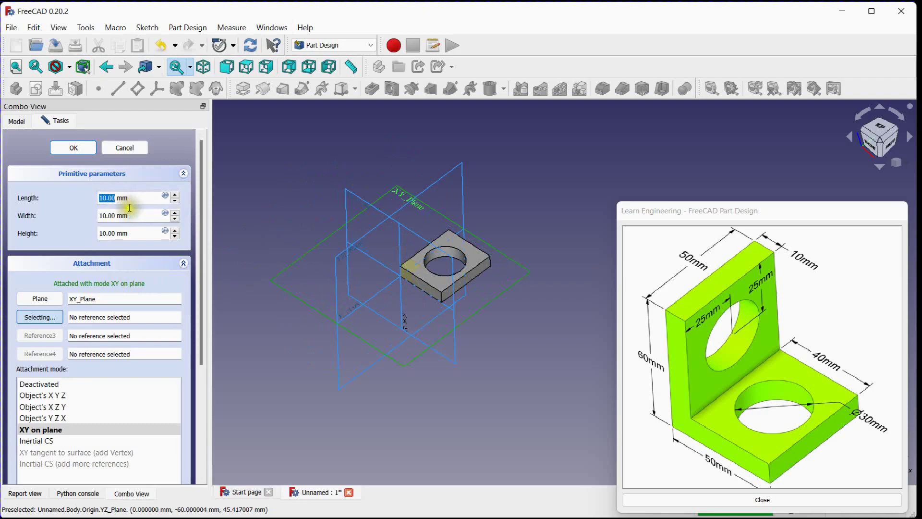
# - Set the new box's width to 50 mm and height to 60 mm
pyautogui.click(130, 211)
pyautogui.scroll(4, 130, 211)
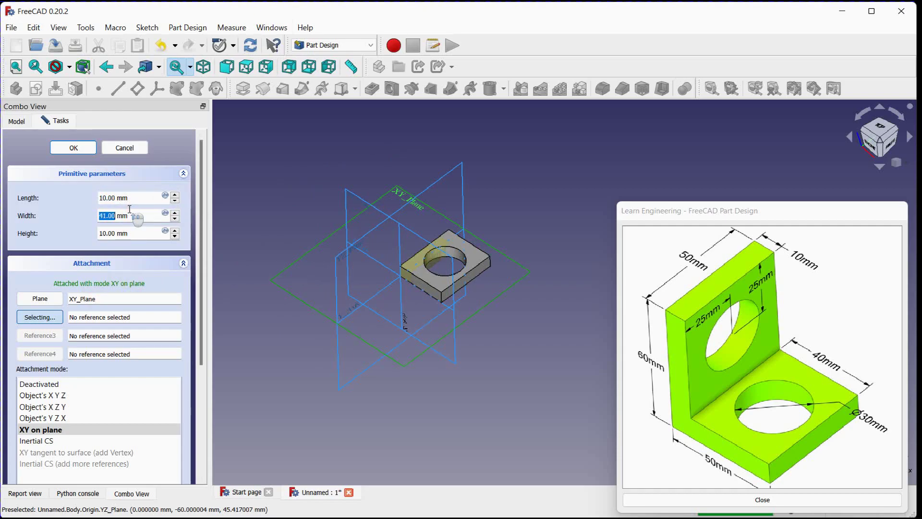
pyautogui.scroll(1, 130, 211)
pyautogui.click(135, 230)
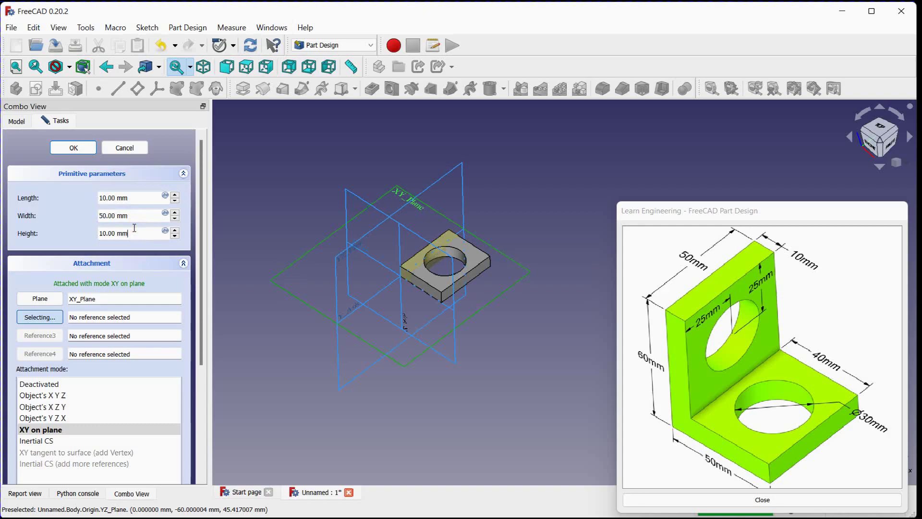
pyautogui.scroll(5, 134, 228)
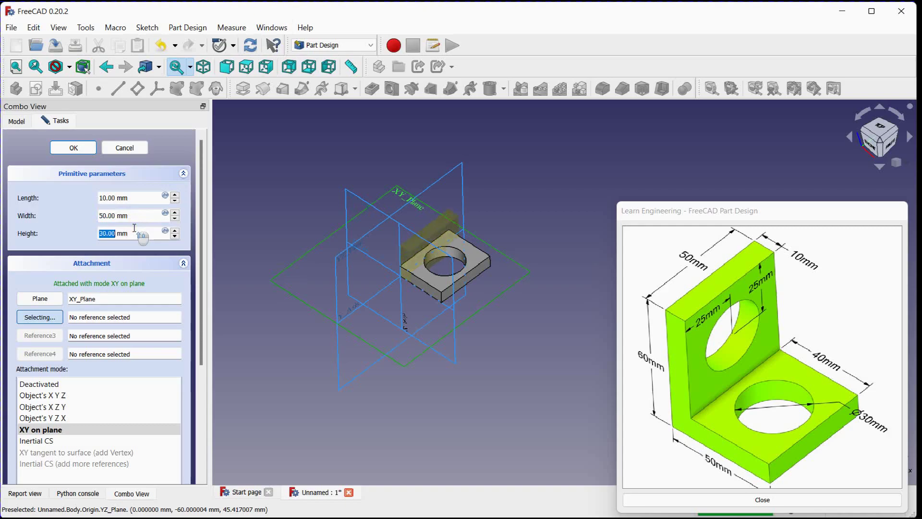
pyautogui.scroll(20, 134, 228)
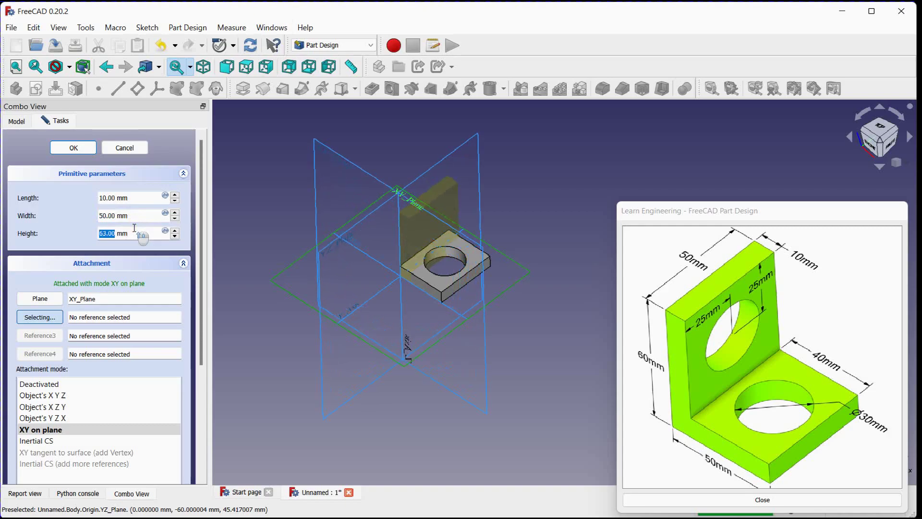
pyautogui.scroll(-1, 135, 228)
pyautogui.moveTo(297, 178); pyautogui.dragTo(299, 230, button='middle')
pyautogui.scroll(5, 375, 296)
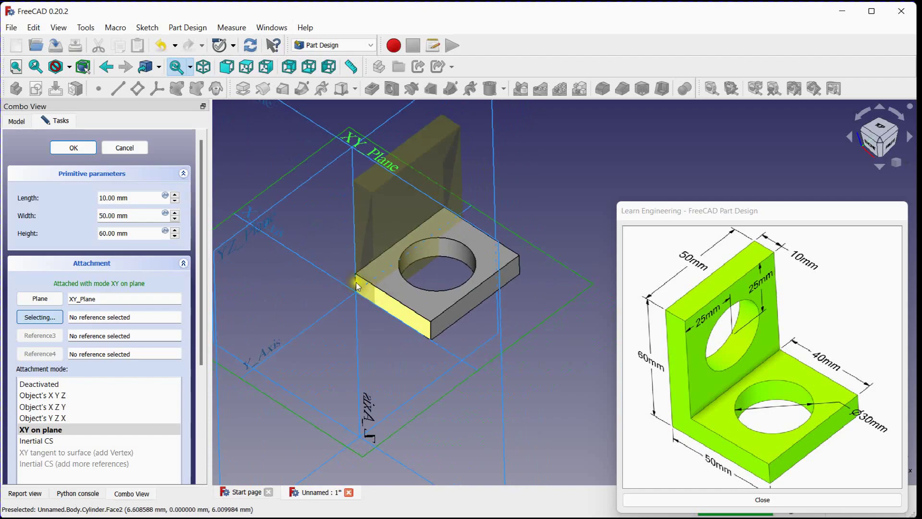
# - Offset the upright box −10 mm in x and confirm it as Box001, joining the base
pyautogui.click(202, 270)
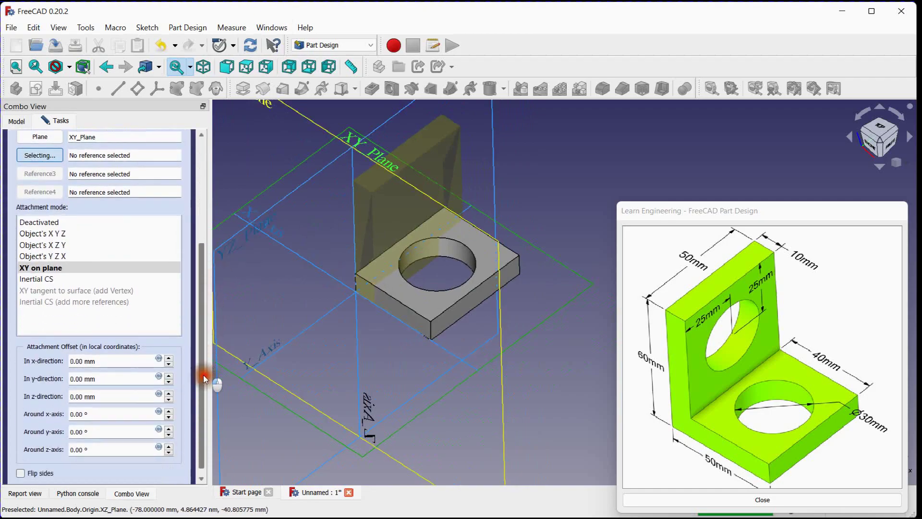
pyautogui.moveTo(205, 379); pyautogui.dragTo(201, 397)
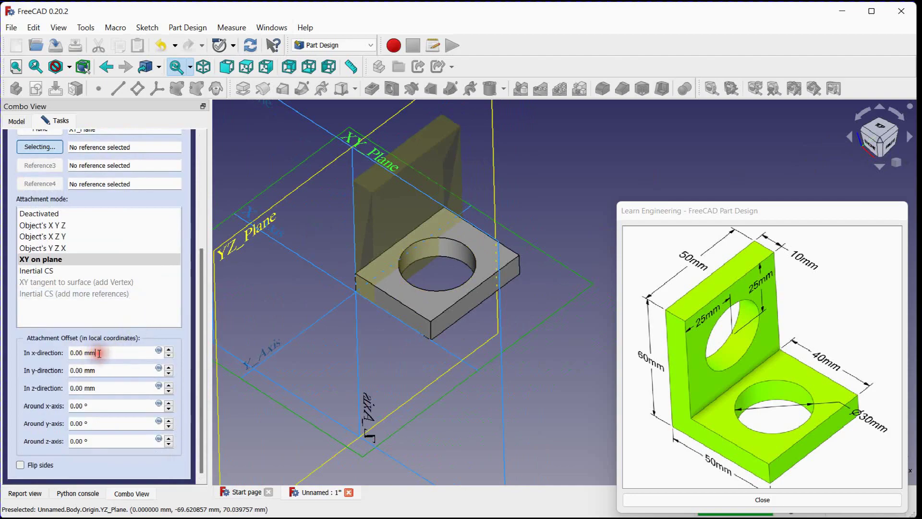
pyautogui.scroll(-1, 99, 354)
pyautogui.scroll(-8, 99, 353)
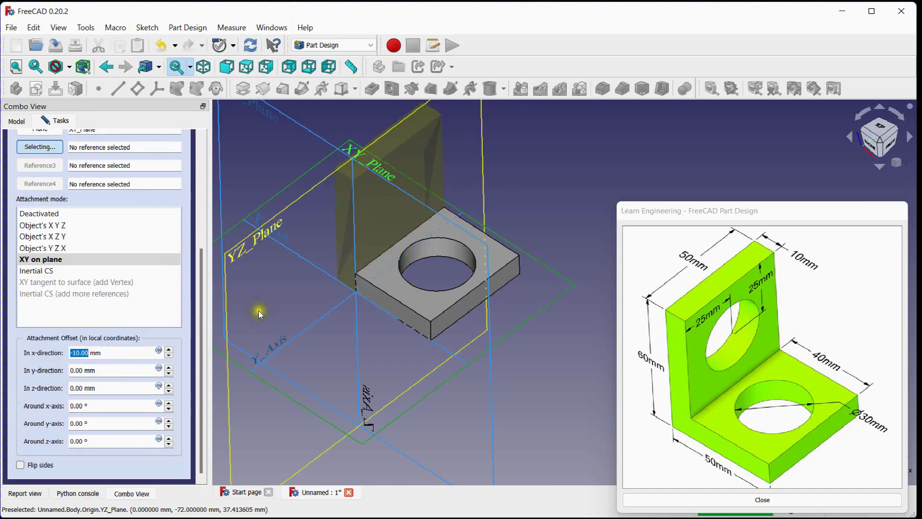
pyautogui.moveTo(294, 313); pyautogui.dragTo(304, 329, button='middle')
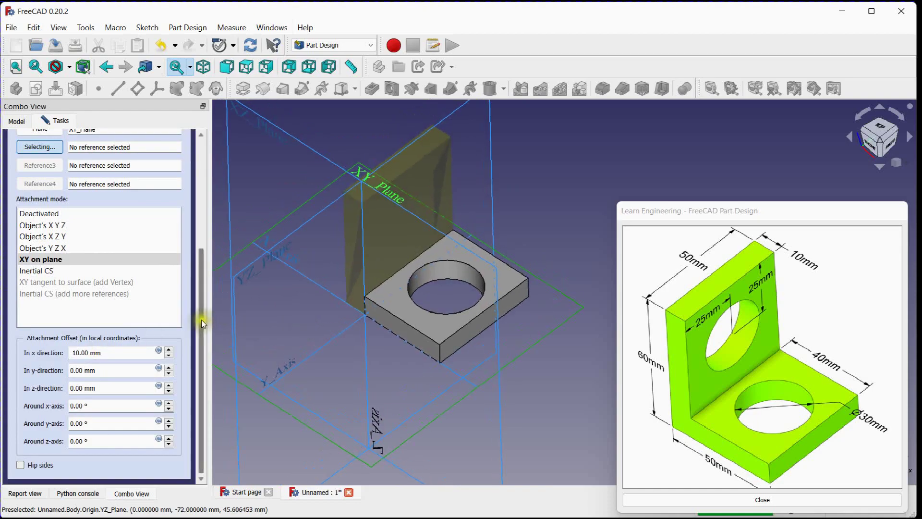
pyautogui.moveTo(201, 319); pyautogui.dragTo(197, 162)
pyautogui.click(73, 147)
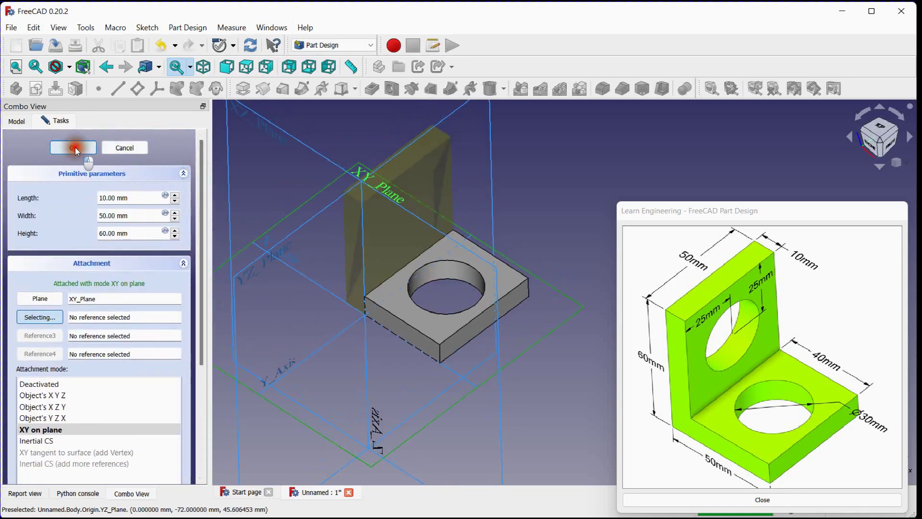
pyautogui.moveTo(475, 202); pyautogui.dragTo(466, 241, button='middle')
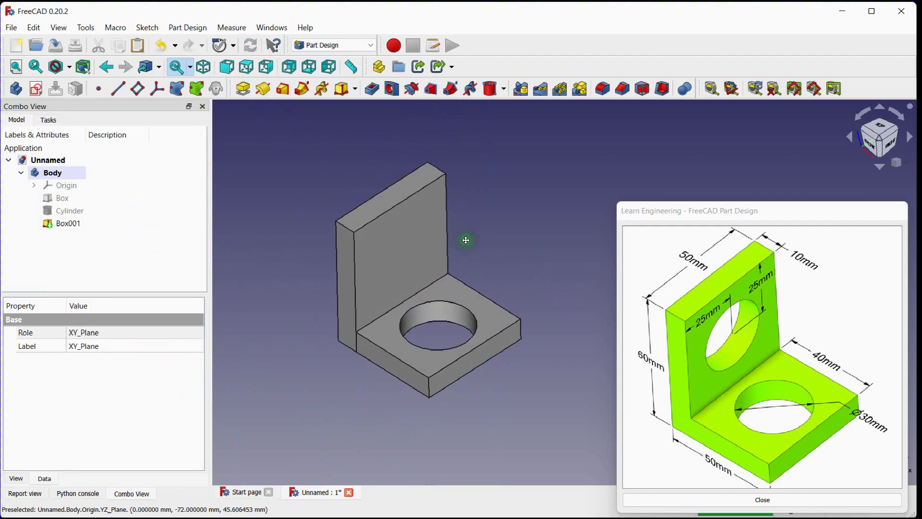
# - Begin a second Subtractive Cylinder, radius 15 mm and 10 mm high, attached to XY_Plane
pyautogui.scroll(2, 466, 238)
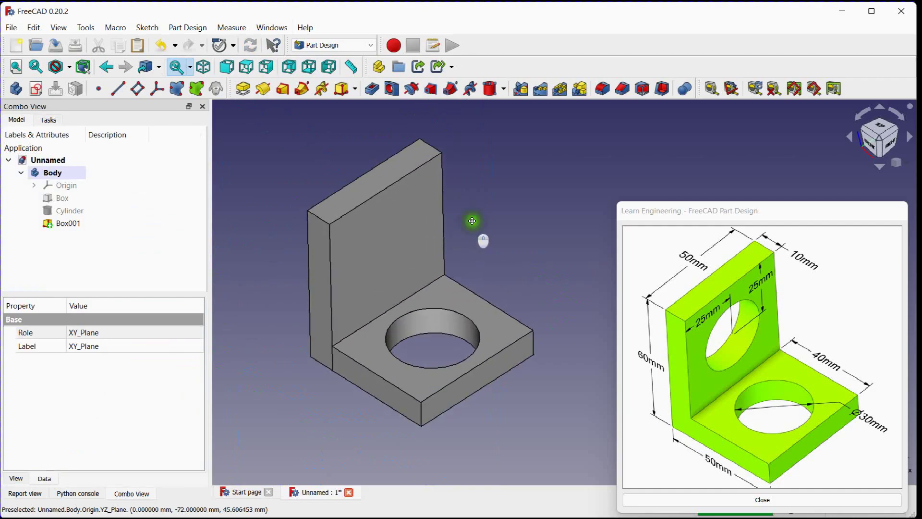
pyautogui.click(498, 90)
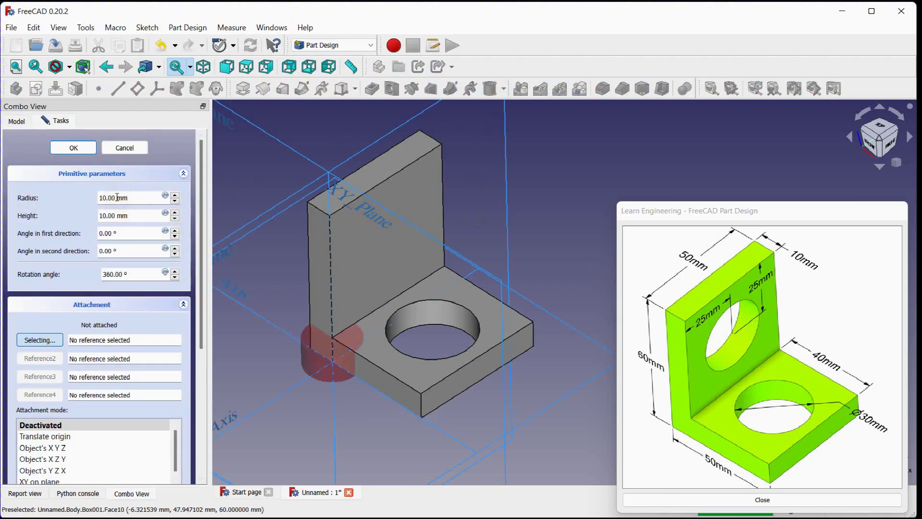
pyautogui.scroll(5, 117, 197)
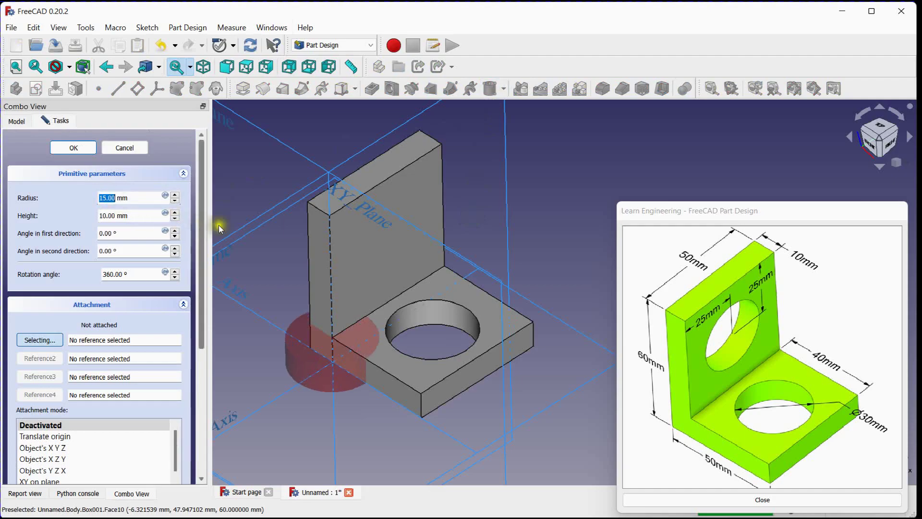
pyautogui.scroll(-4, 454, 247)
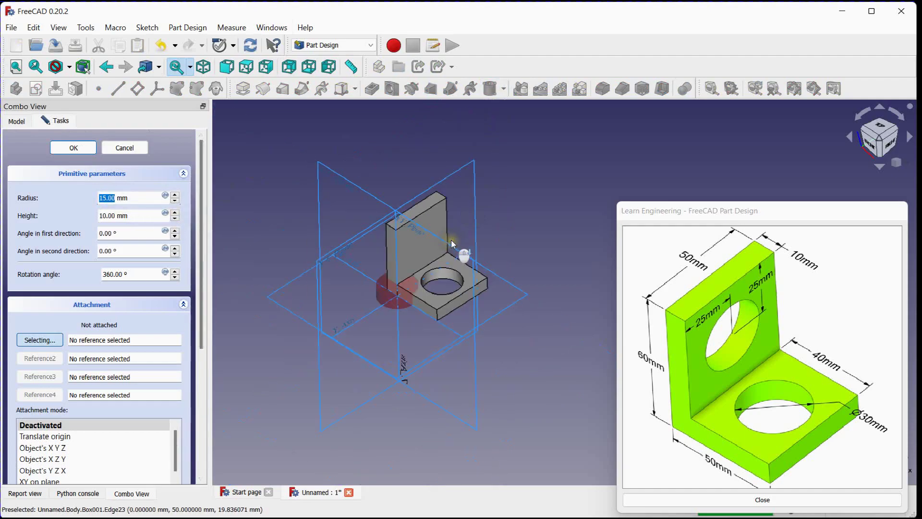
pyautogui.click(276, 303)
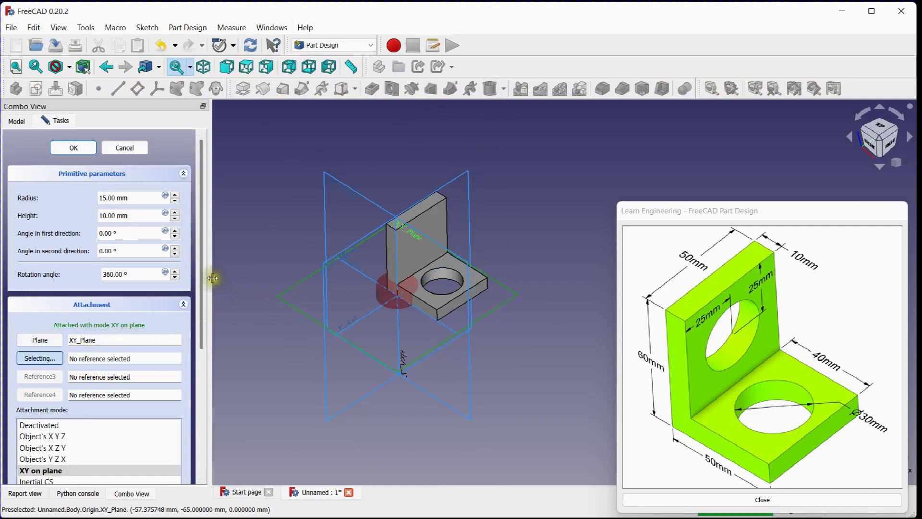
pyautogui.moveTo(202, 264); pyautogui.dragTo(206, 395)
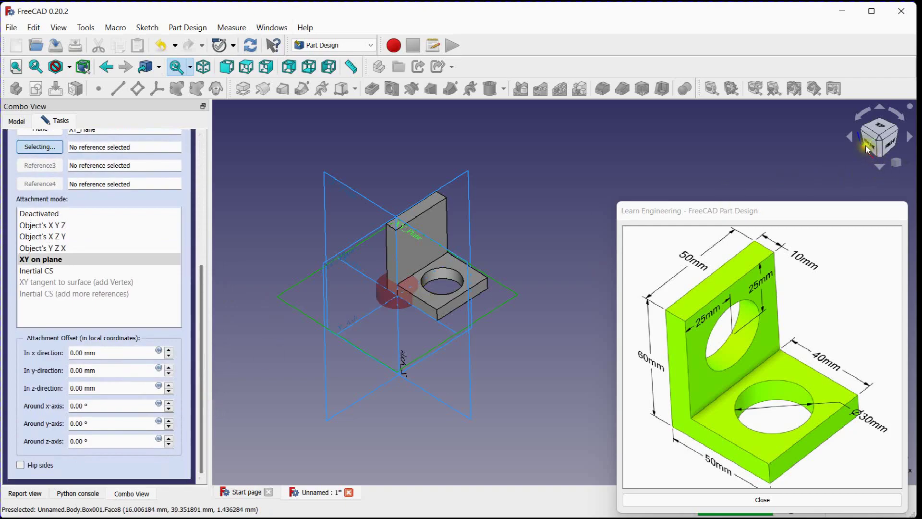
# - Rotate the cutting cylinder -90° about y and offset it 25 mm in y and 35 mm in z
pyautogui.click(99, 418)
pyautogui.scroll(-20, 98, 421)
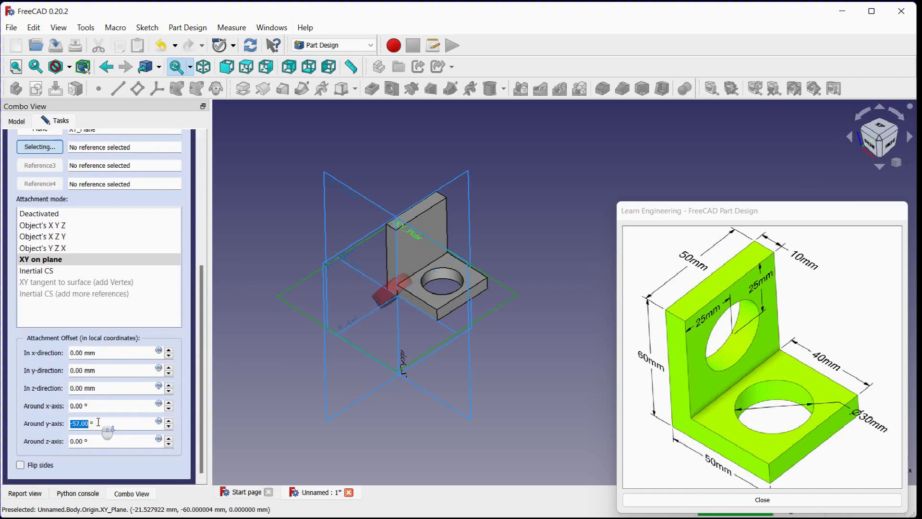
pyautogui.scroll(-11, 98, 422)
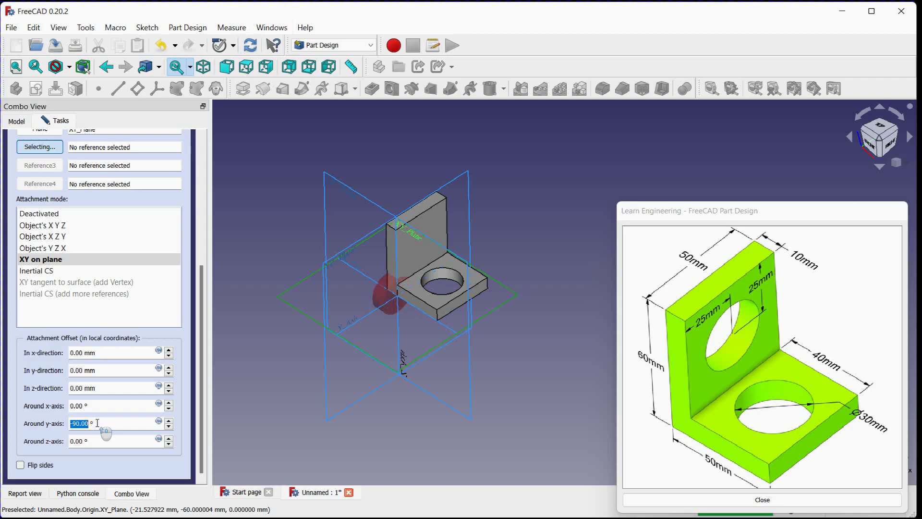
pyautogui.moveTo(381, 323); pyautogui.dragTo(305, 319, button='middle')
pyautogui.scroll(5, 380, 327)
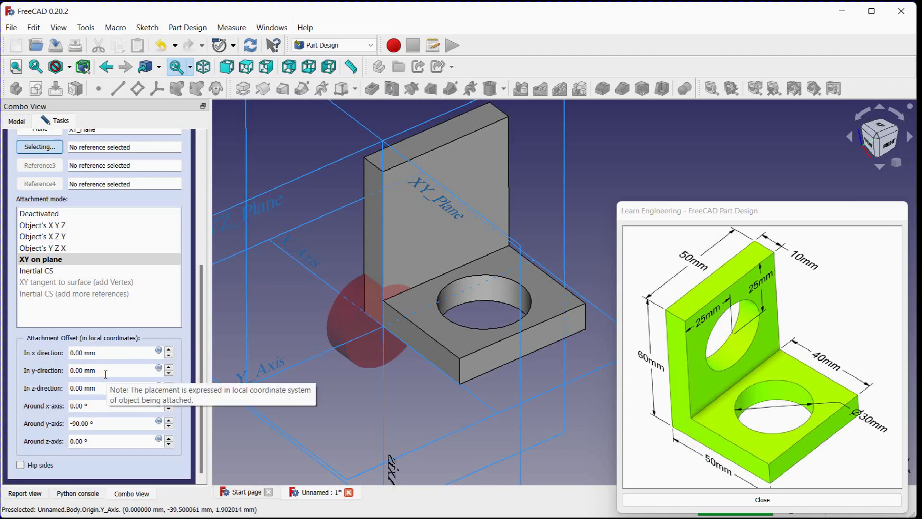
pyautogui.scroll(7, 102, 387)
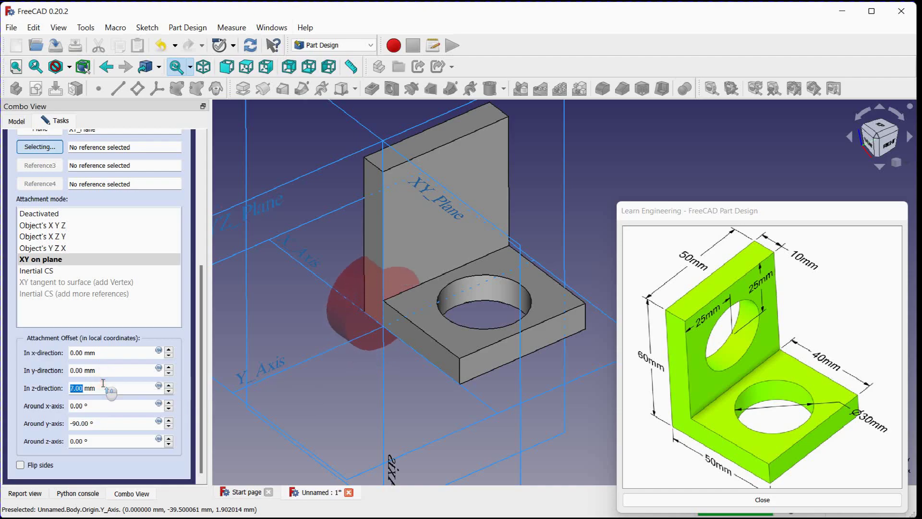
pyautogui.scroll(20, 102, 383)
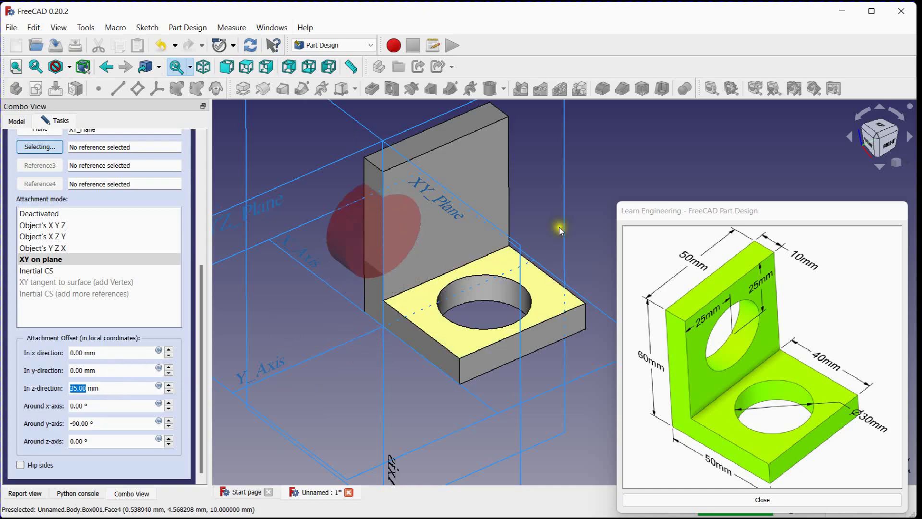
pyautogui.scroll(4, 105, 370)
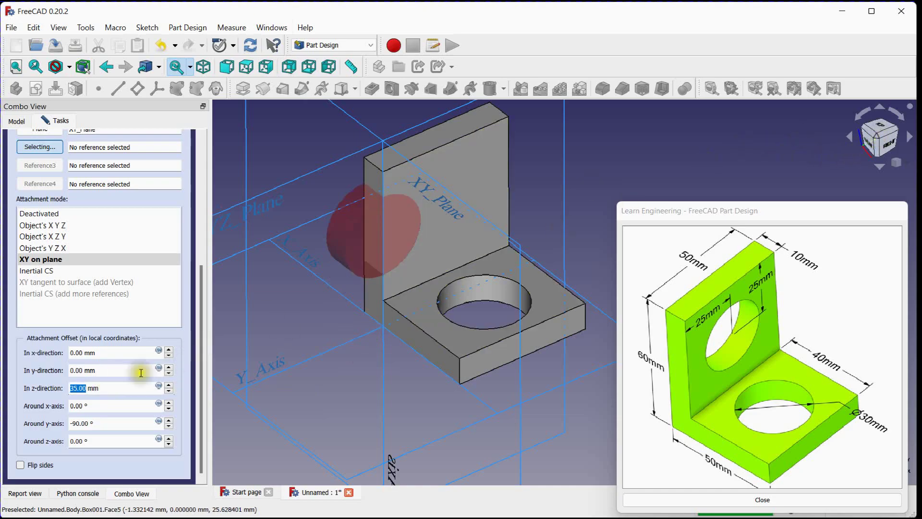
pyautogui.scroll(20, 105, 368)
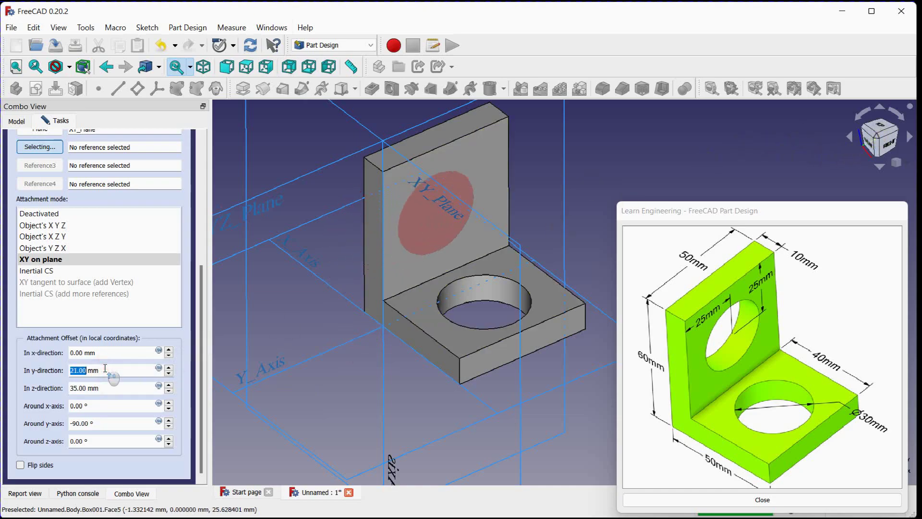
pyautogui.moveTo(319, 309); pyautogui.dragTo(309, 376, button='middle')
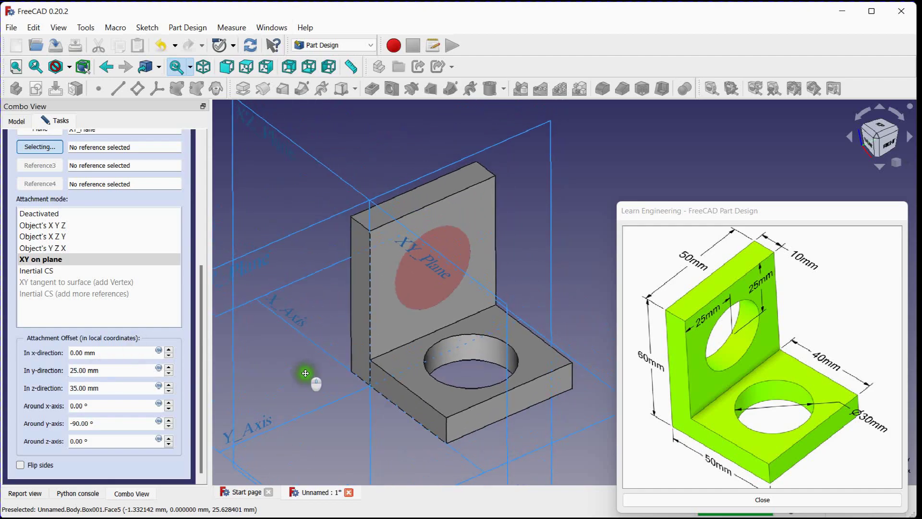
pyautogui.moveTo(206, 353); pyautogui.dragTo(226, 209)
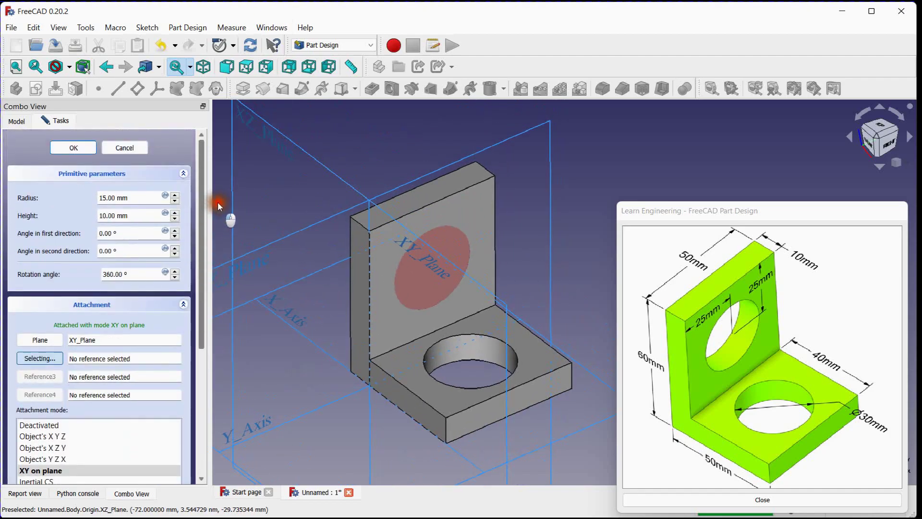
# - Set Cylinder001's Refine property to true, then deselect the bracket
pyautogui.click(73, 147)
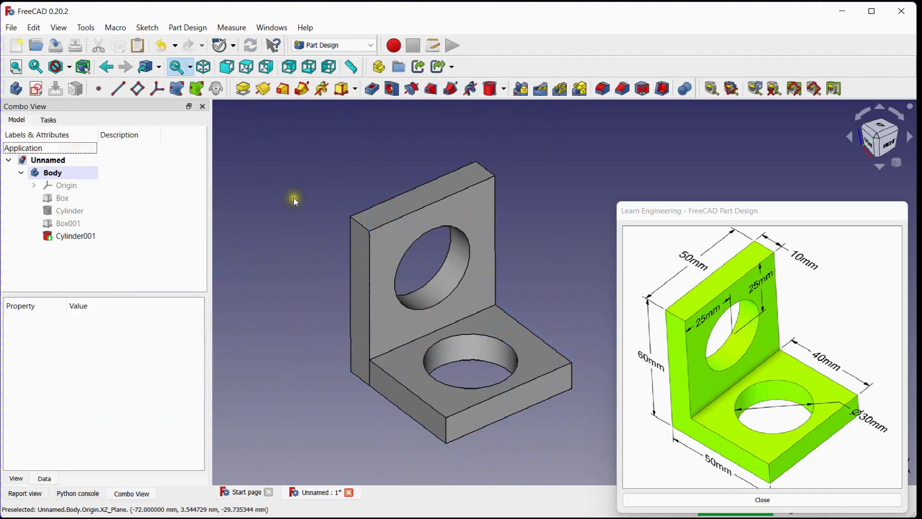
pyautogui.moveTo(293, 197)
pyautogui.mouseDown(button='middle')
pyautogui.moveTo(290, 179)
pyautogui.moveTo(255, 181)
pyautogui.mouseUp(button='middle')
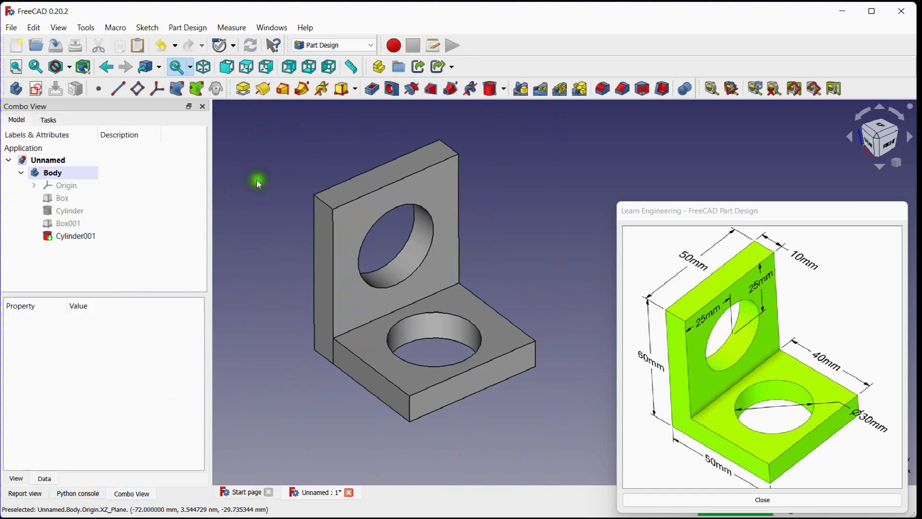
pyautogui.click(91, 236)
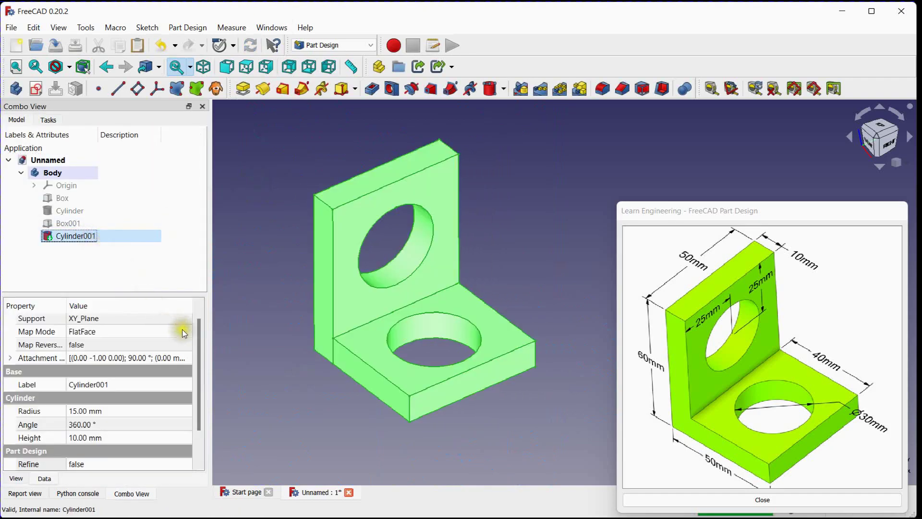
pyautogui.moveTo(203, 341); pyautogui.dragTo(201, 398)
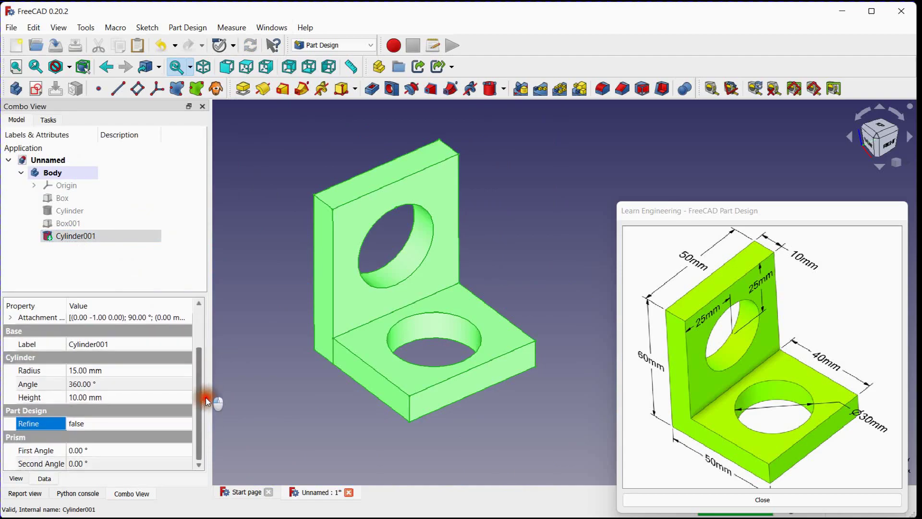
pyautogui.click(108, 425)
pyautogui.click(191, 424)
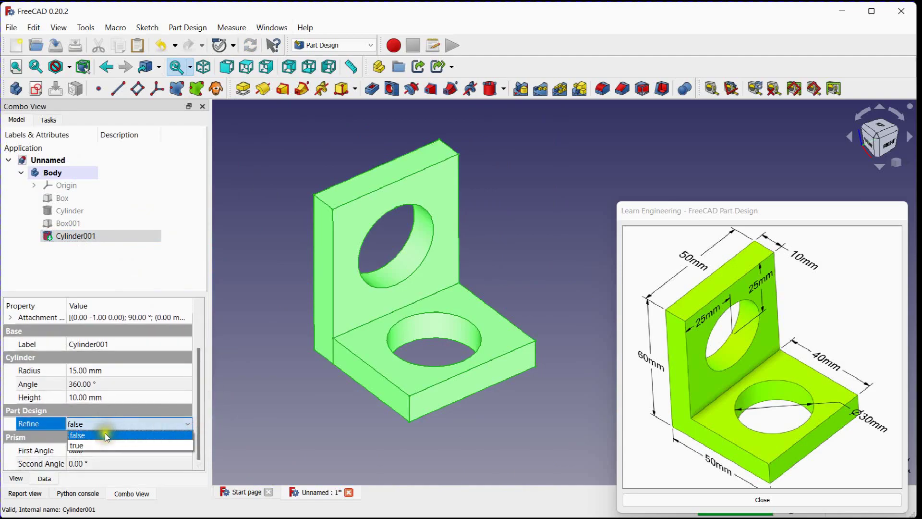
pyautogui.click(80, 446)
pyautogui.click(233, 408)
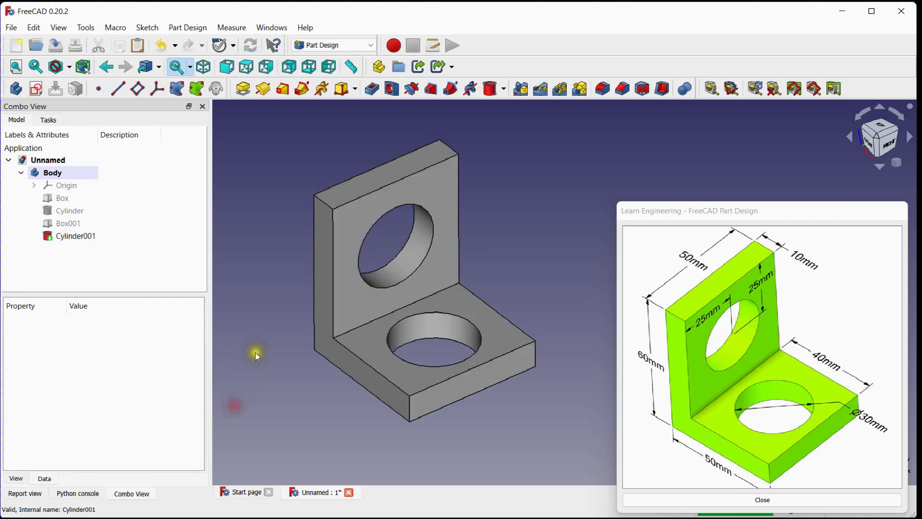
pyautogui.moveTo(260, 347); pyautogui.dragTo(211, 354, button='middle')
pyautogui.scroll(2, 249, 350)
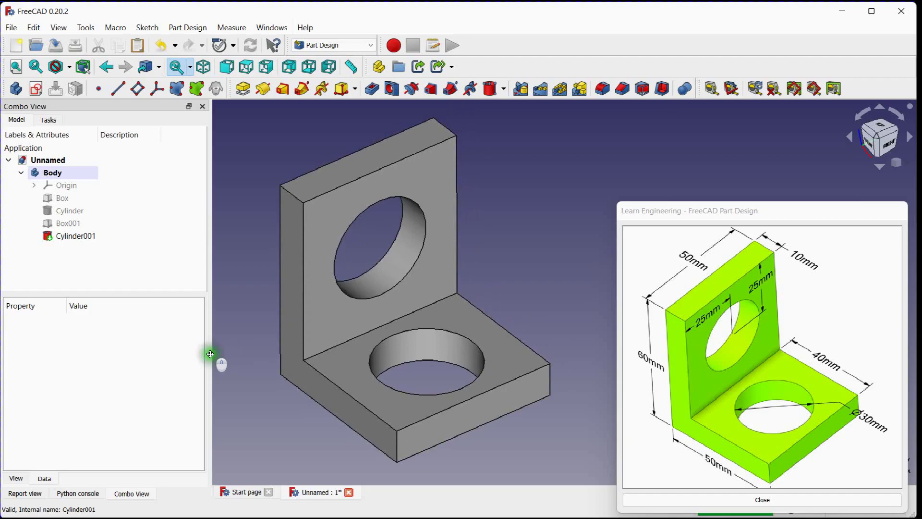
# - Select the Cylinder001 feature of the bracket
pyautogui.click(50, 176)
pyautogui.click(74, 235)
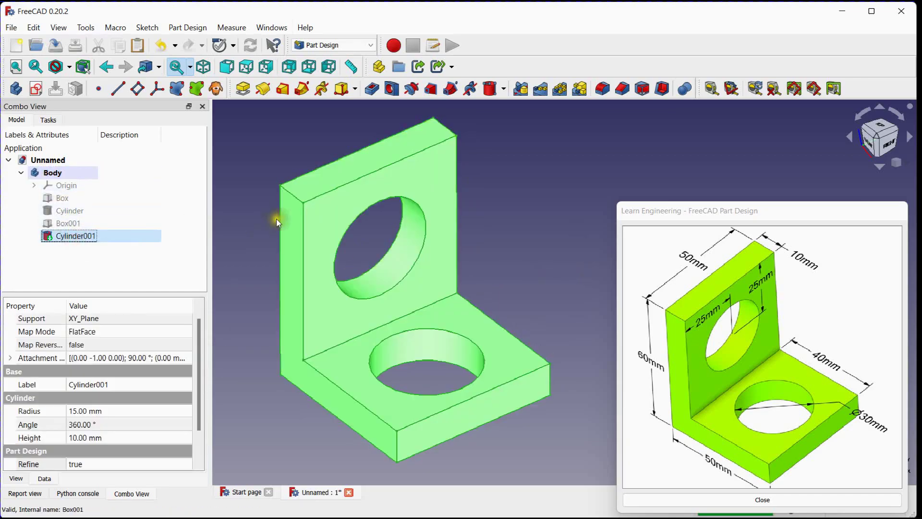
pyautogui.moveTo(249, 214)
pyautogui.mouseDown(button='middle')
pyautogui.moveTo(269, 221)
pyautogui.moveTo(257, 226)
pyautogui.mouseUp(button='middle')
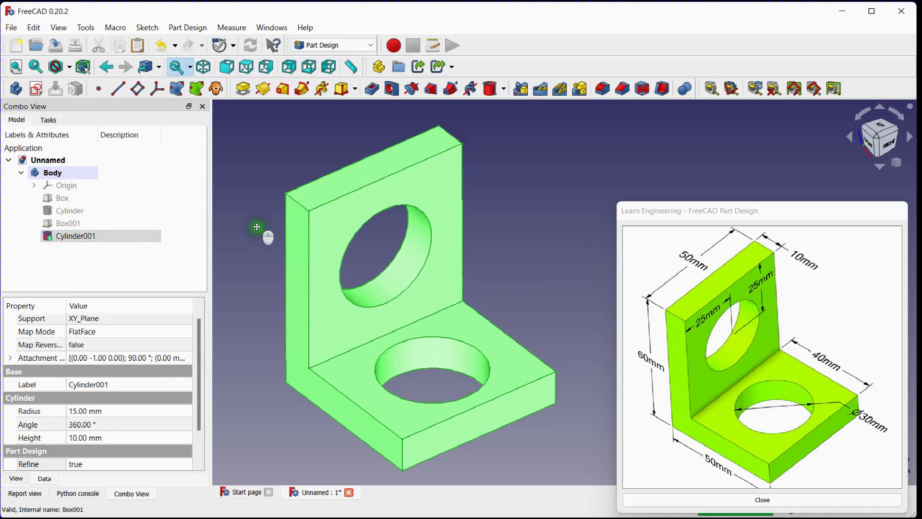
# - Export it as an STL Mesh file named 'part' to the Desktop
pyautogui.click(11, 28)
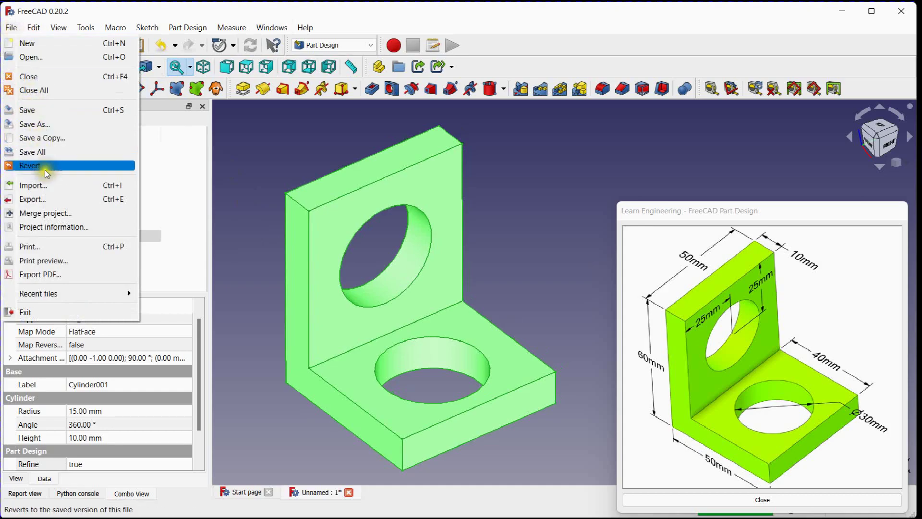
pyautogui.click(52, 205)
pyautogui.click(278, 273)
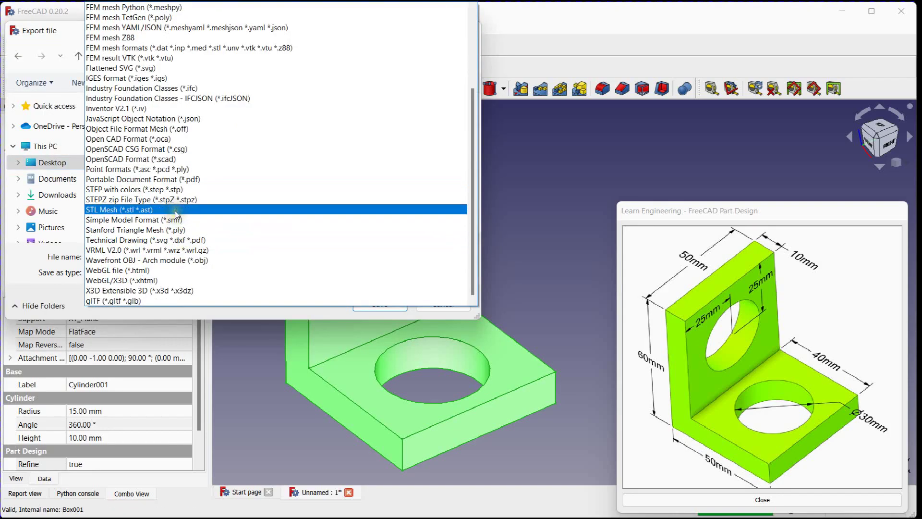
pyautogui.click(188, 210)
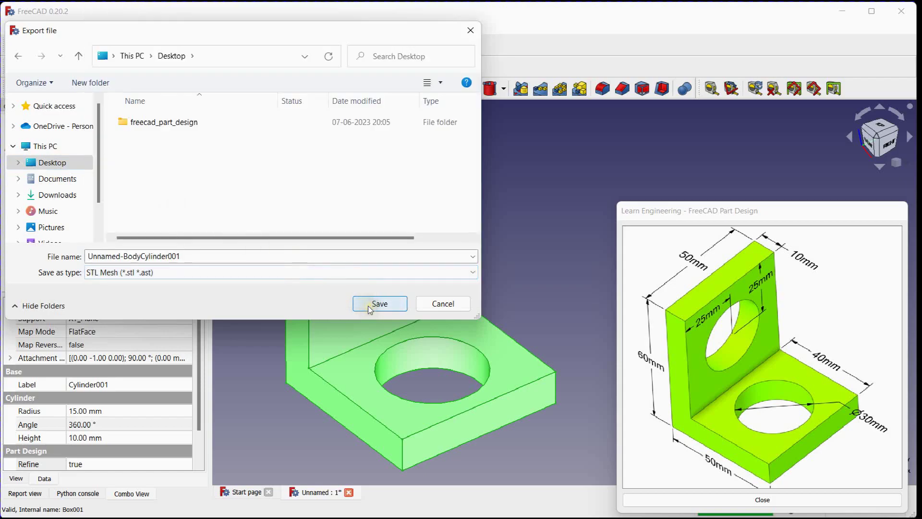
pyautogui.click(214, 252)
pyautogui.write('part')
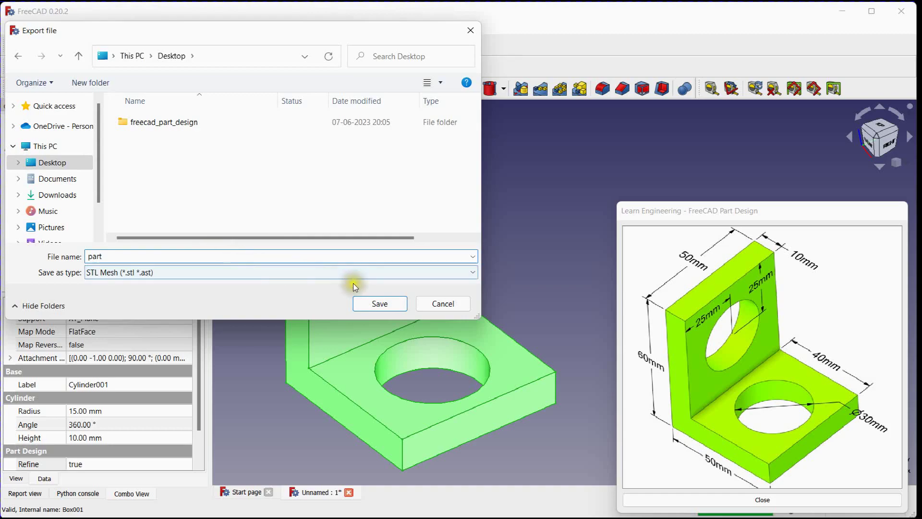
pyautogui.click(392, 304)
pyautogui.click(535, 248)
pyautogui.scroll(-2, 535, 247)
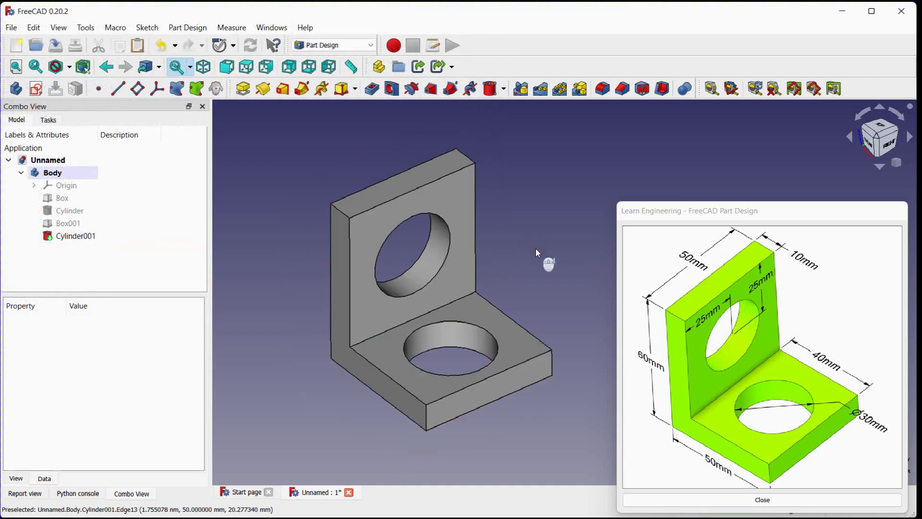
pyautogui.moveTo(529, 238); pyautogui.dragTo(497, 248, button='middle')
# - Import the part STL file from the Desktop and select the new part mesh in the tree
pyautogui.click(11, 27)
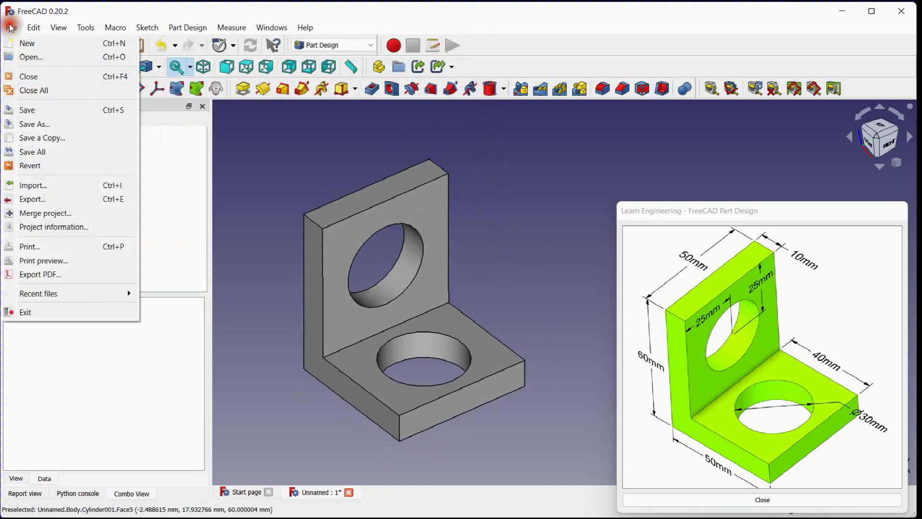
pyautogui.click(29, 185)
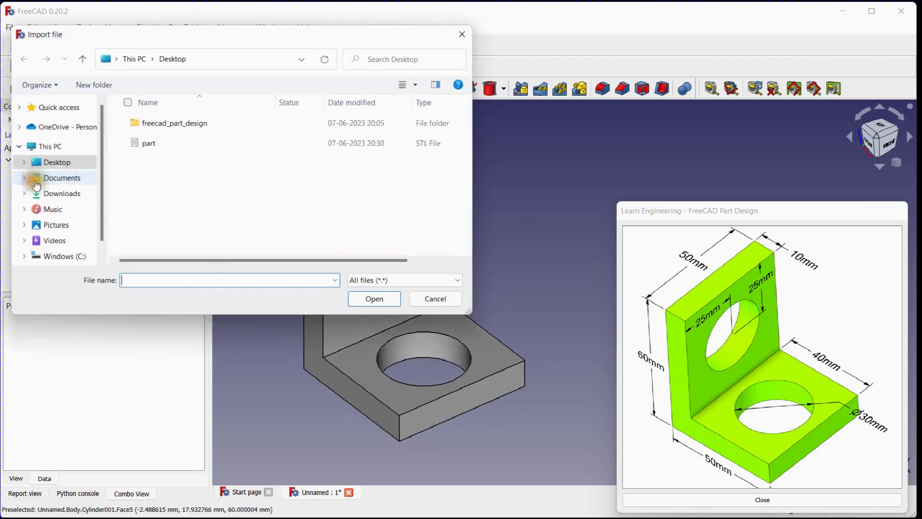
pyautogui.click(127, 142)
pyautogui.click(384, 302)
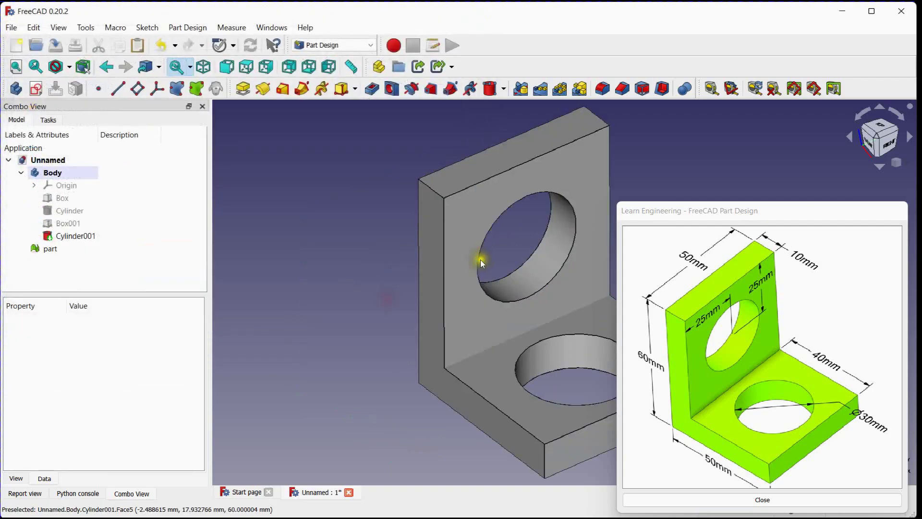
pyautogui.scroll(-3, 329, 240)
pyautogui.scroll(2, 330, 240)
pyautogui.click(50, 250)
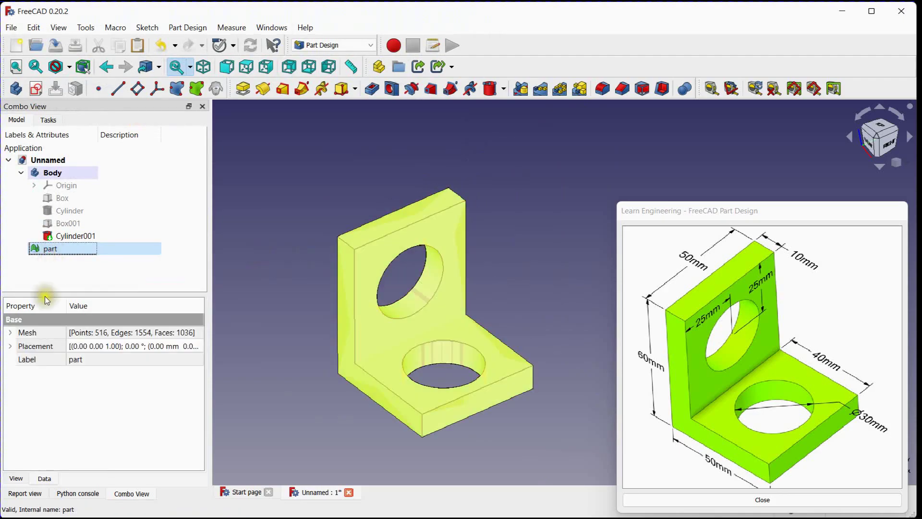
# - Set the part mesh's Placement position y to 60 mm so it sits beside the bracket
pyautogui.click(10, 347)
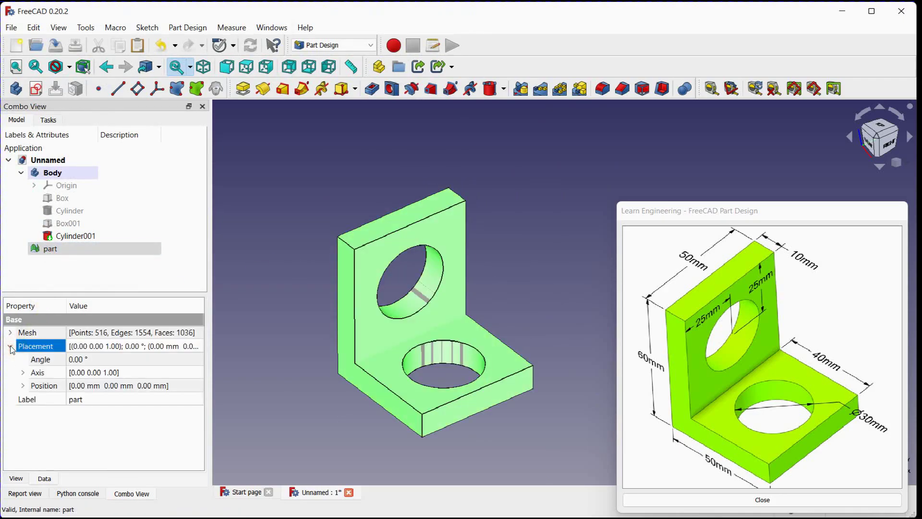
pyautogui.click(23, 386)
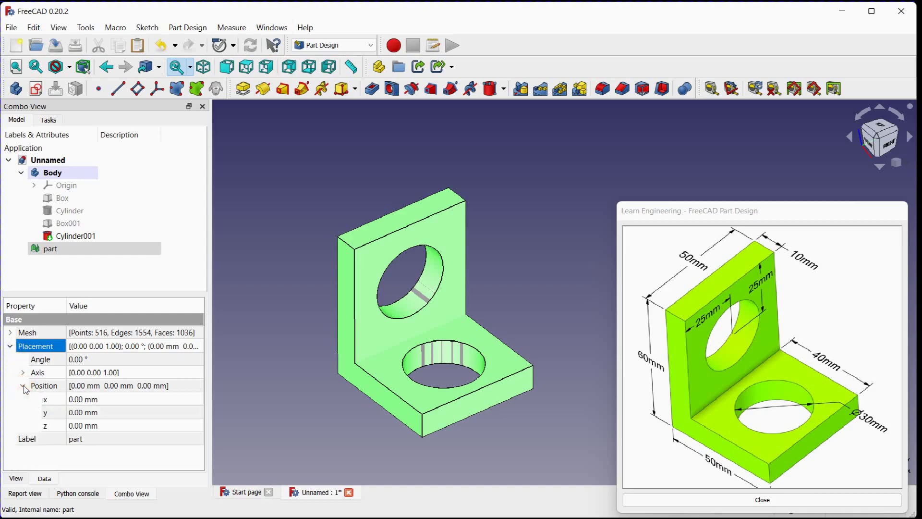
pyautogui.click(89, 417)
pyautogui.scroll(20, 91, 414)
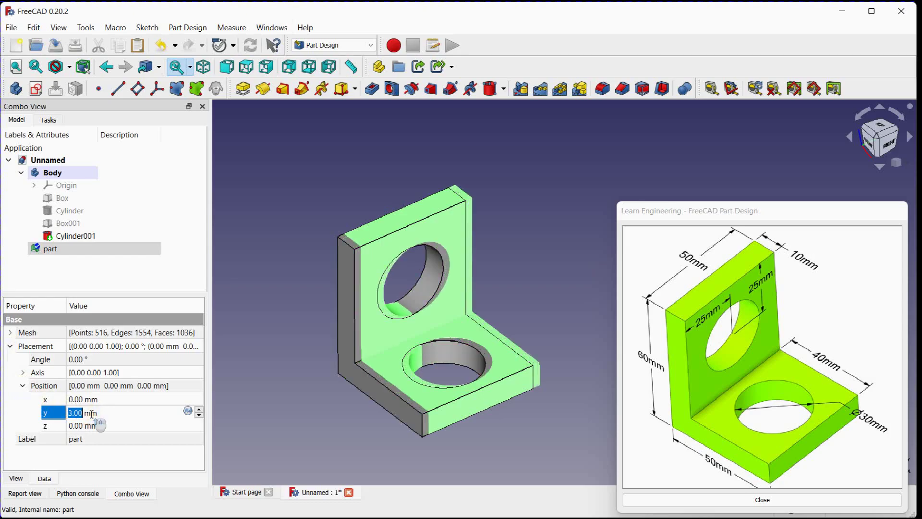
pyautogui.scroll(20, 91, 413)
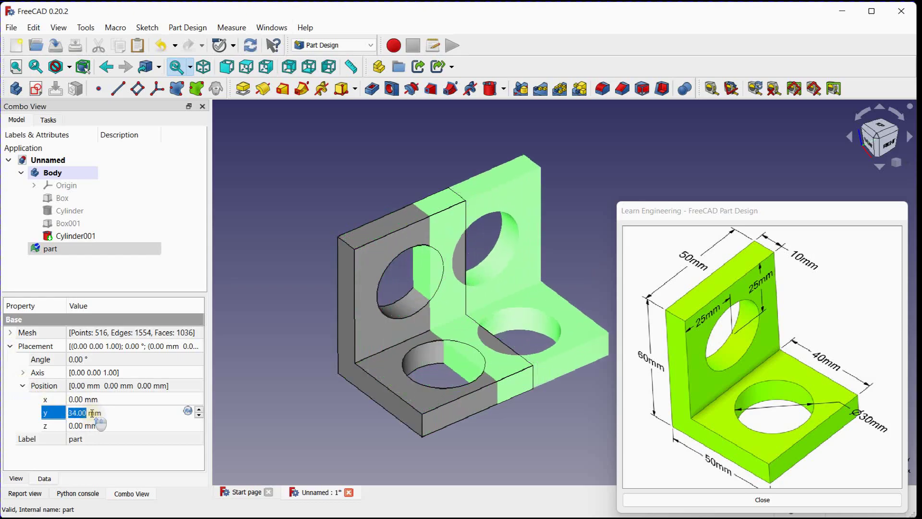
pyautogui.scroll(10, 92, 413)
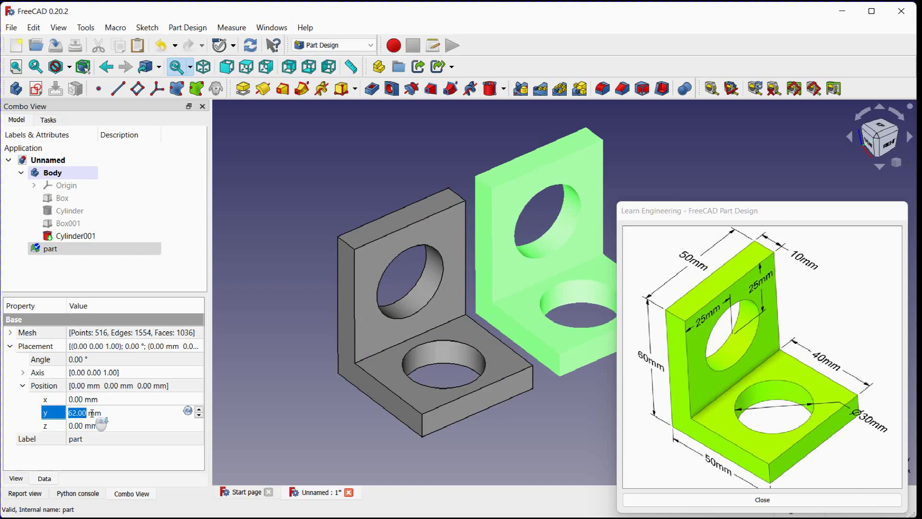
pyautogui.scroll(-2, 92, 413)
pyautogui.moveTo(288, 347); pyautogui.dragTo(243, 362, button='middle')
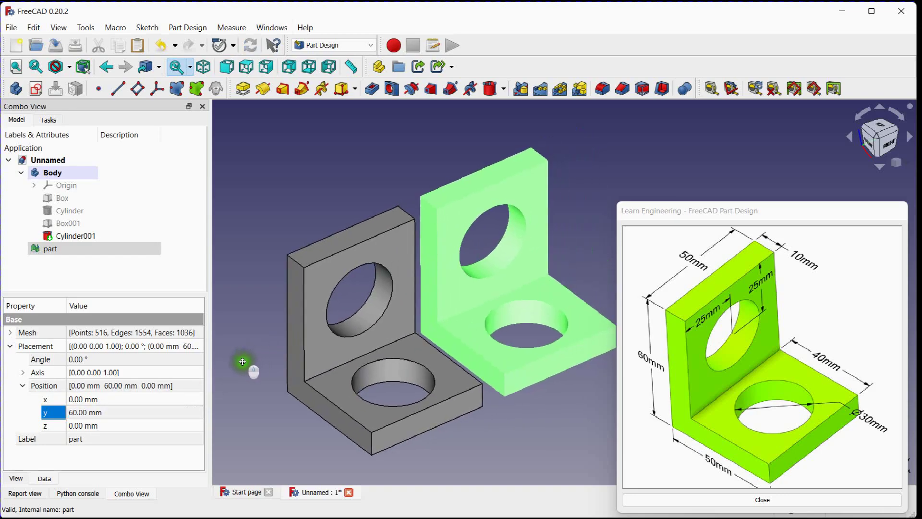
pyautogui.click(289, 216)
pyautogui.scroll(-3, 297, 207)
pyautogui.scroll(3, 289, 214)
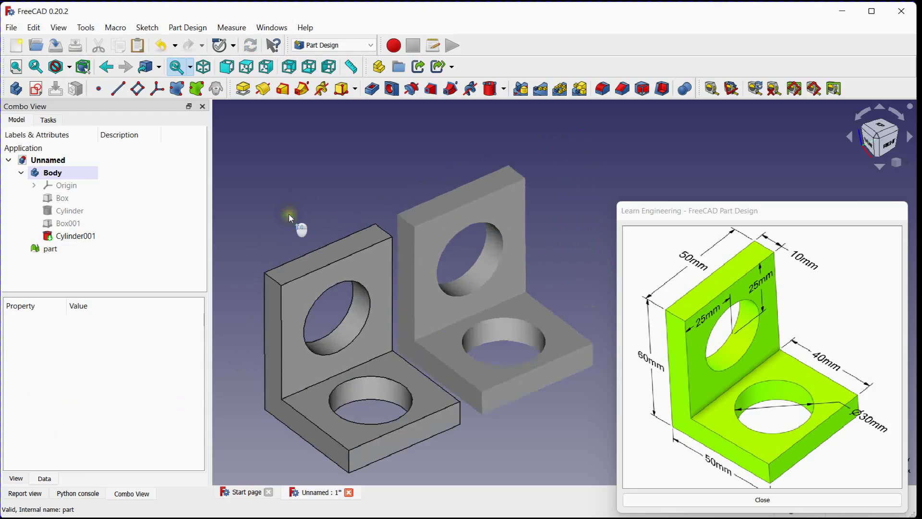
pyautogui.moveTo(290, 216); pyautogui.dragTo(291, 177, button='middle')
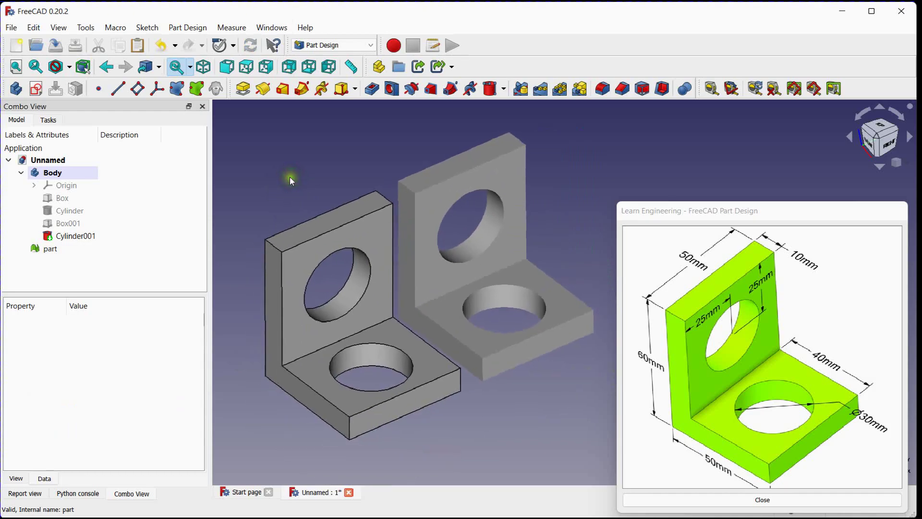